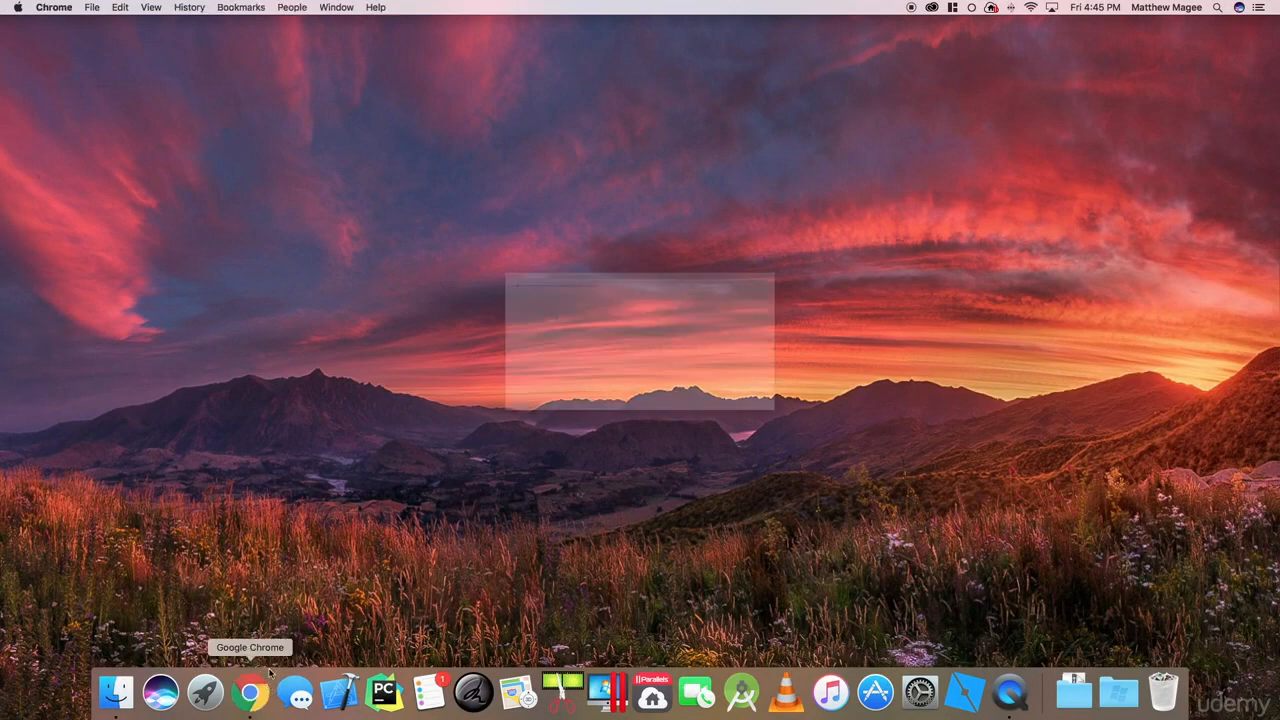
type("www.namecheap.com")
key("Return")
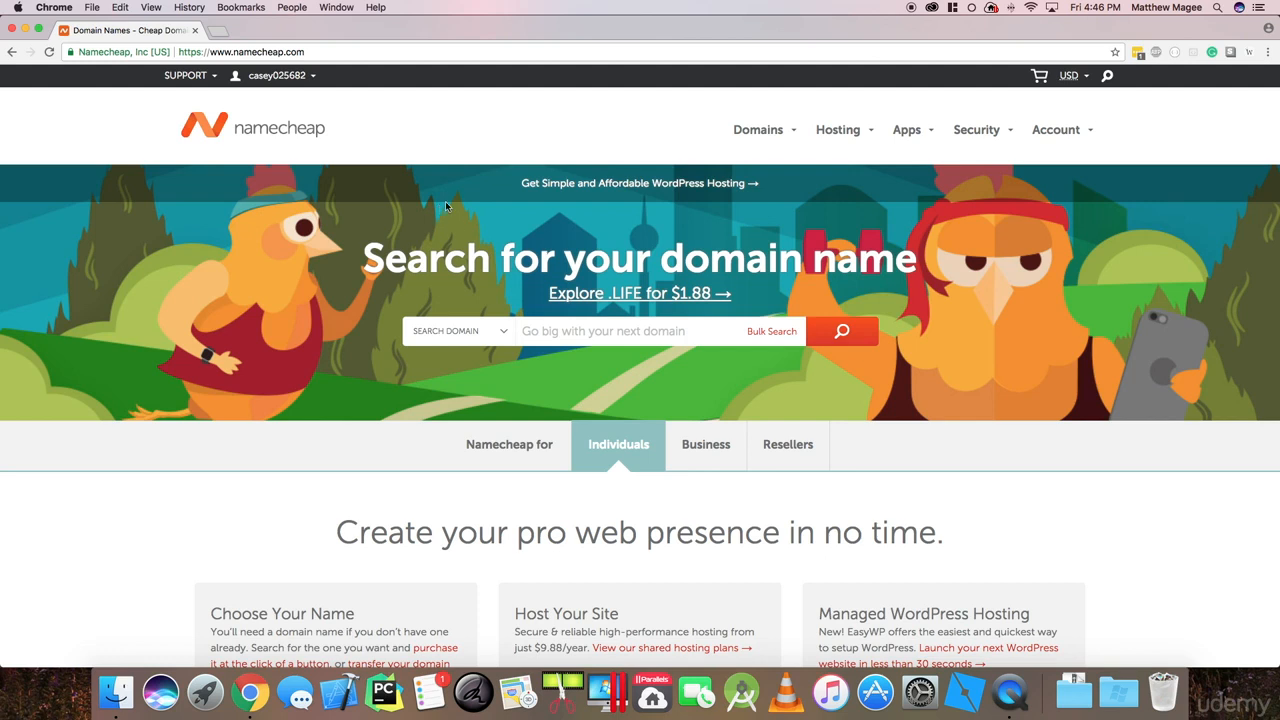
left_click(612, 333)
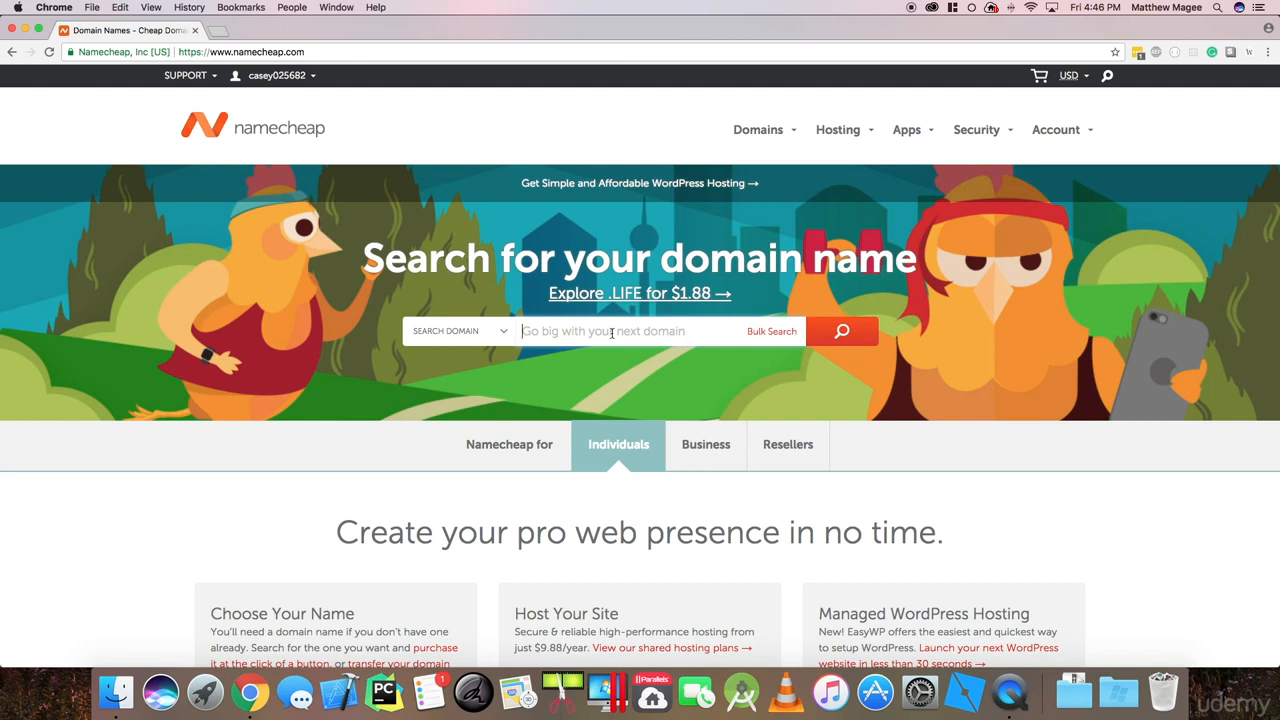
left_click(611, 333)
scroll(611, 334, "down", 1)
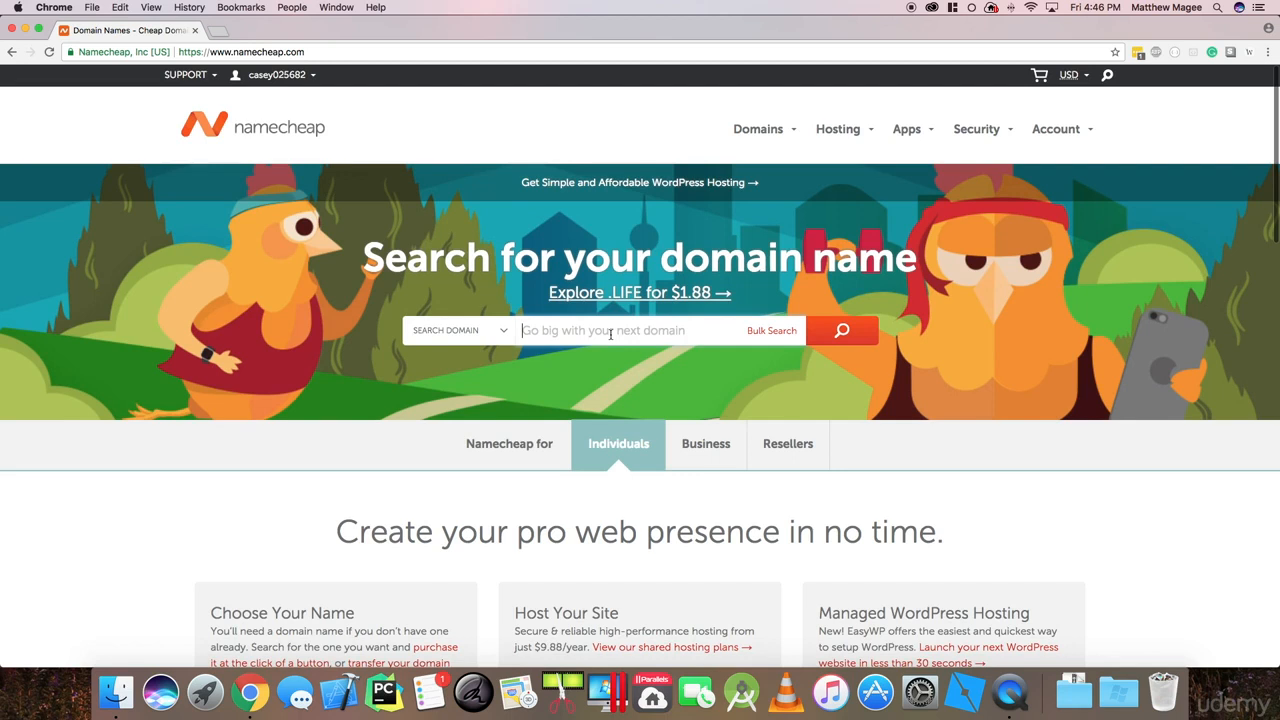
key("Return")
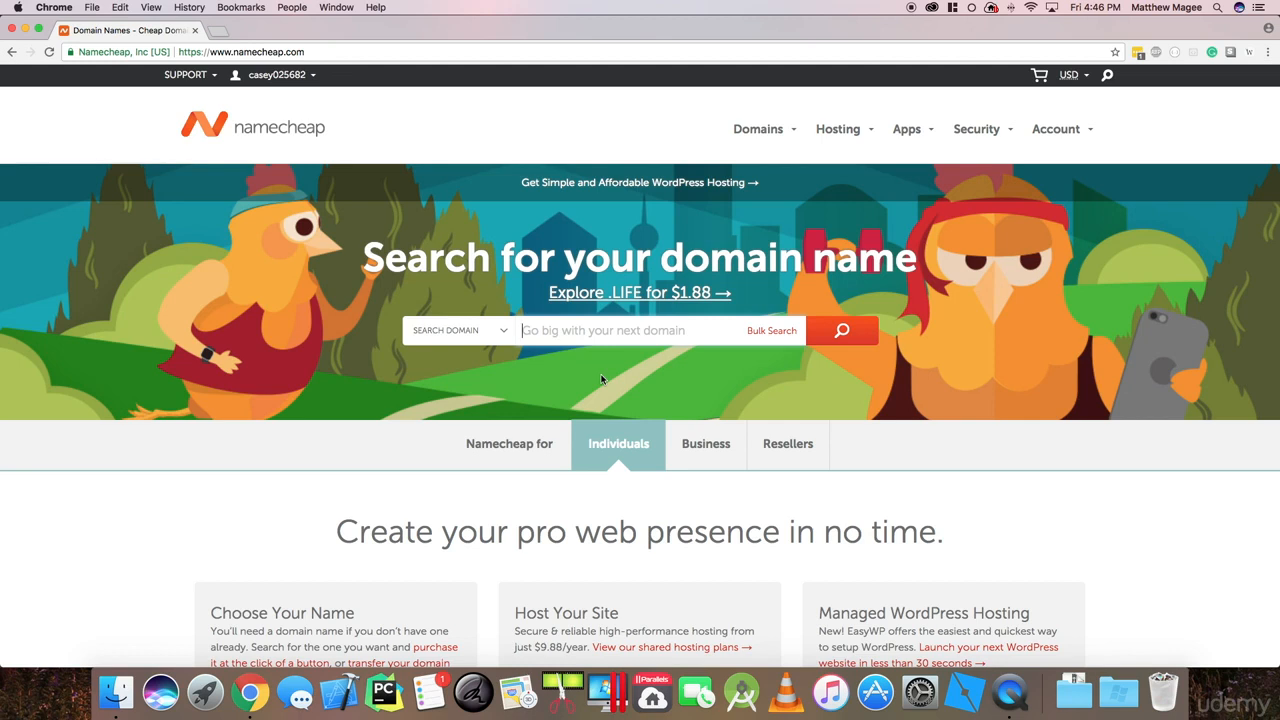
type("greatweldi")
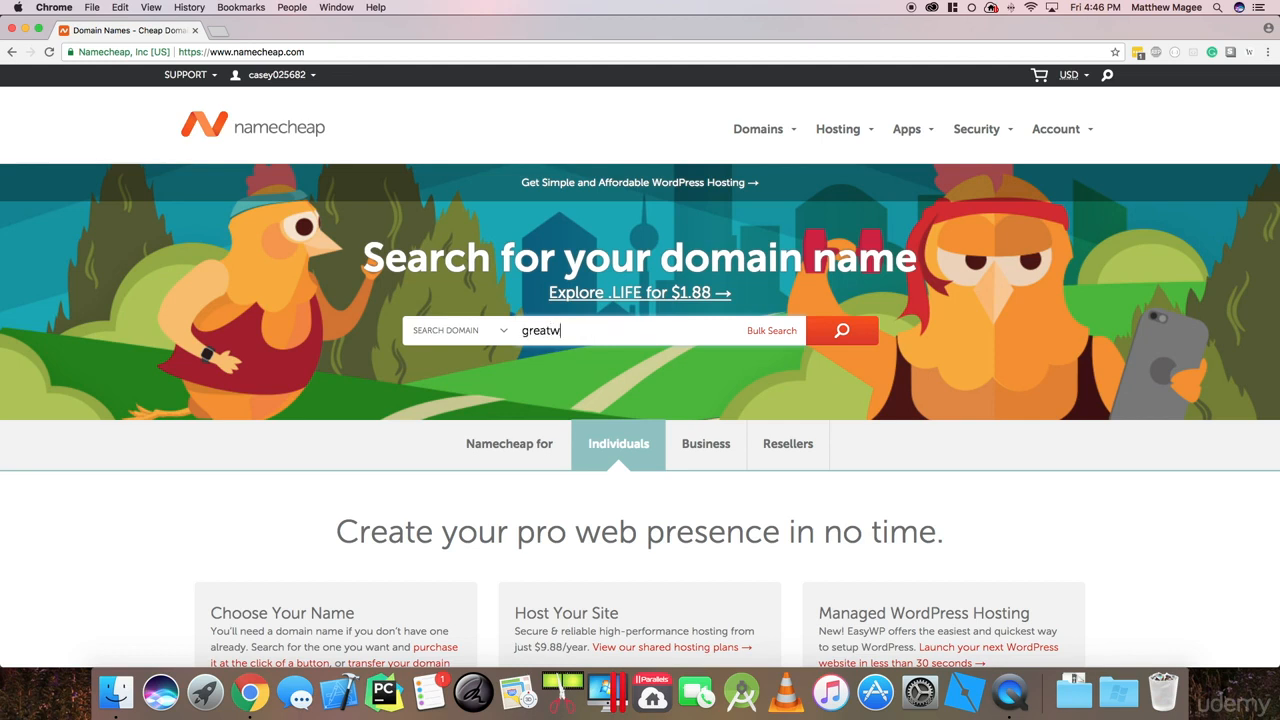
type("ngmasks.com")
left_click(851, 335)
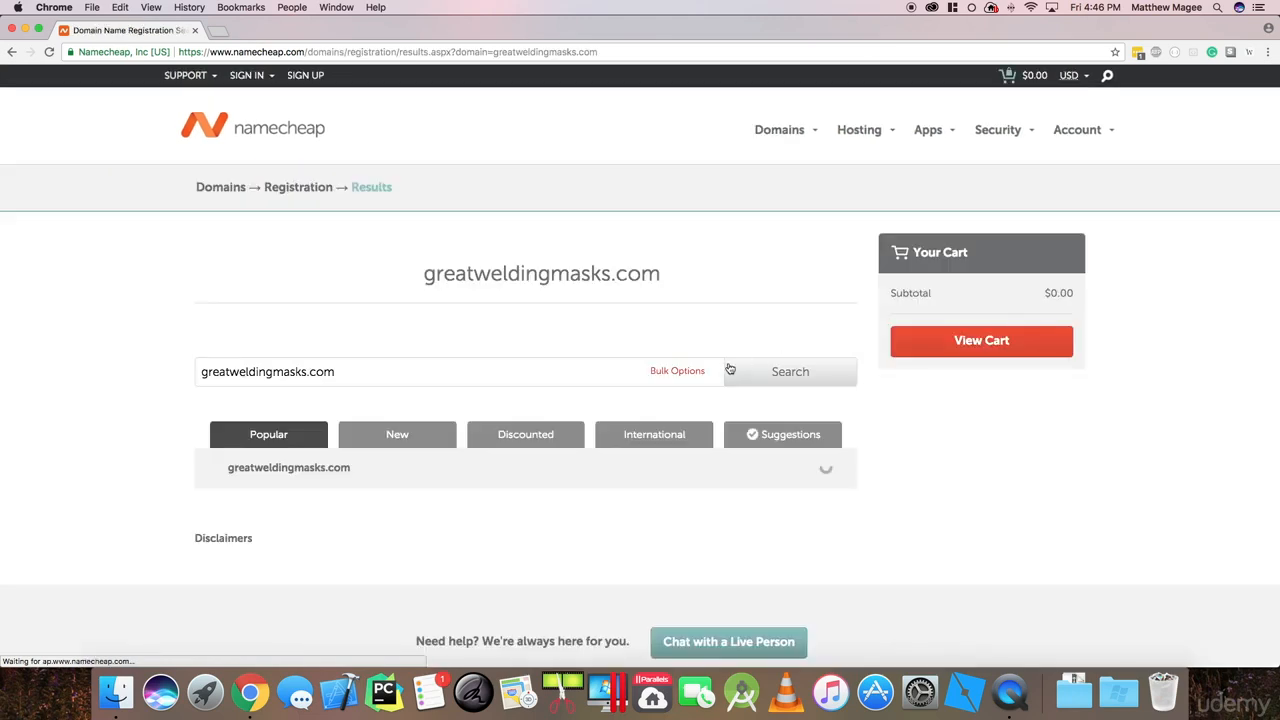
Add greatweldingmasks.com from the search results to the cart and open the shopping cart.
scroll(720, 340, "down", 2)
scroll(696, 361, "down", 4)
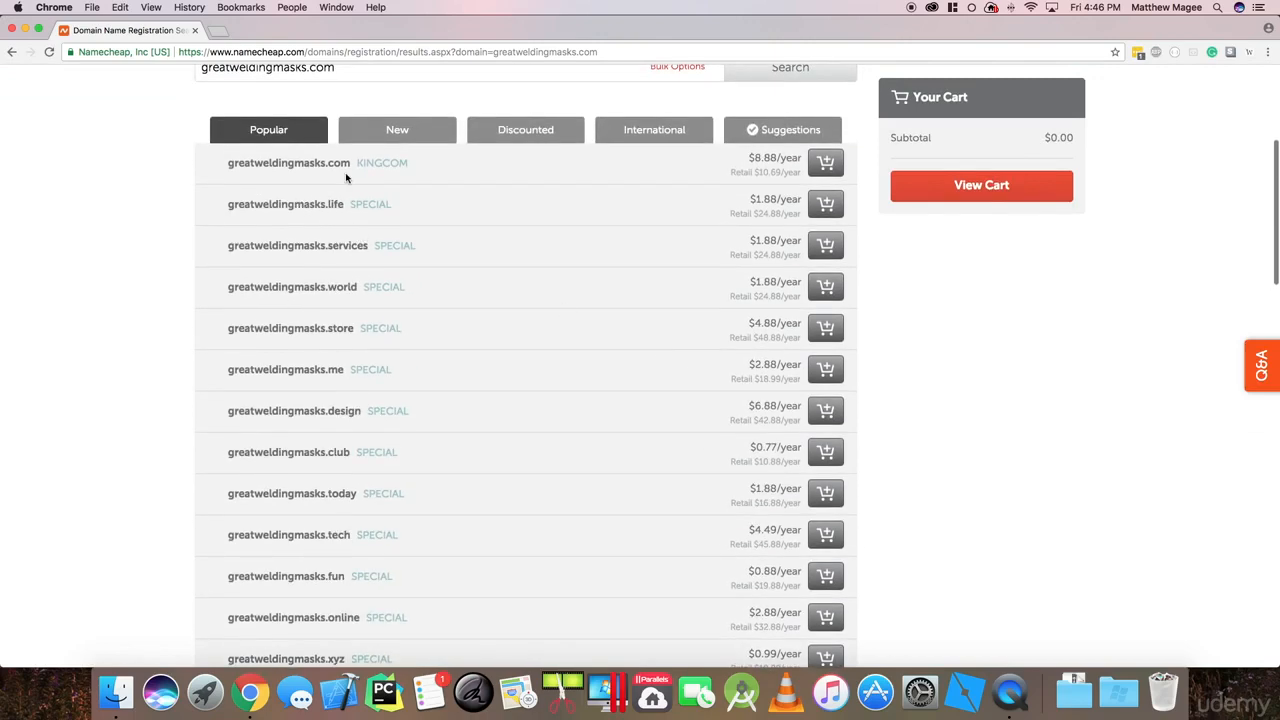
scroll(348, 180, "up", 1)
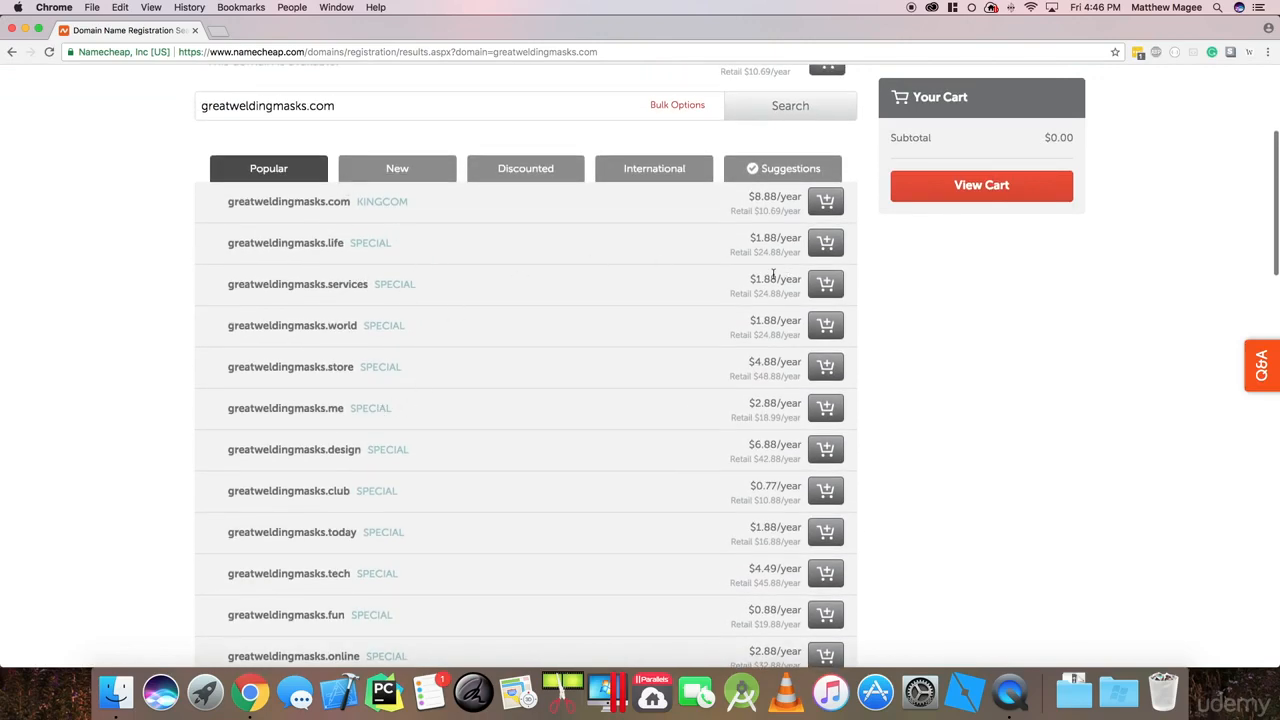
scroll(345, 290, "up", 3)
left_click_drag(349, 314, 240, 314)
left_click(220, 317)
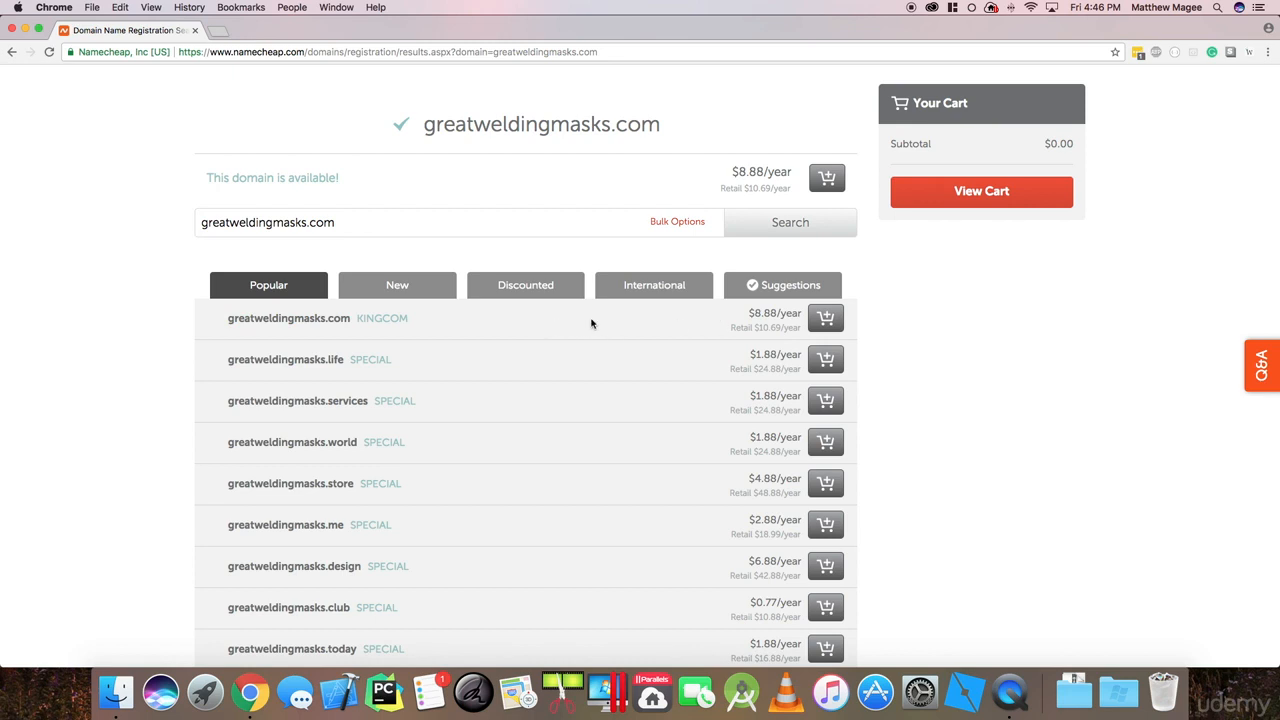
left_click_drag(749, 315, 786, 315)
left_click(826, 318)
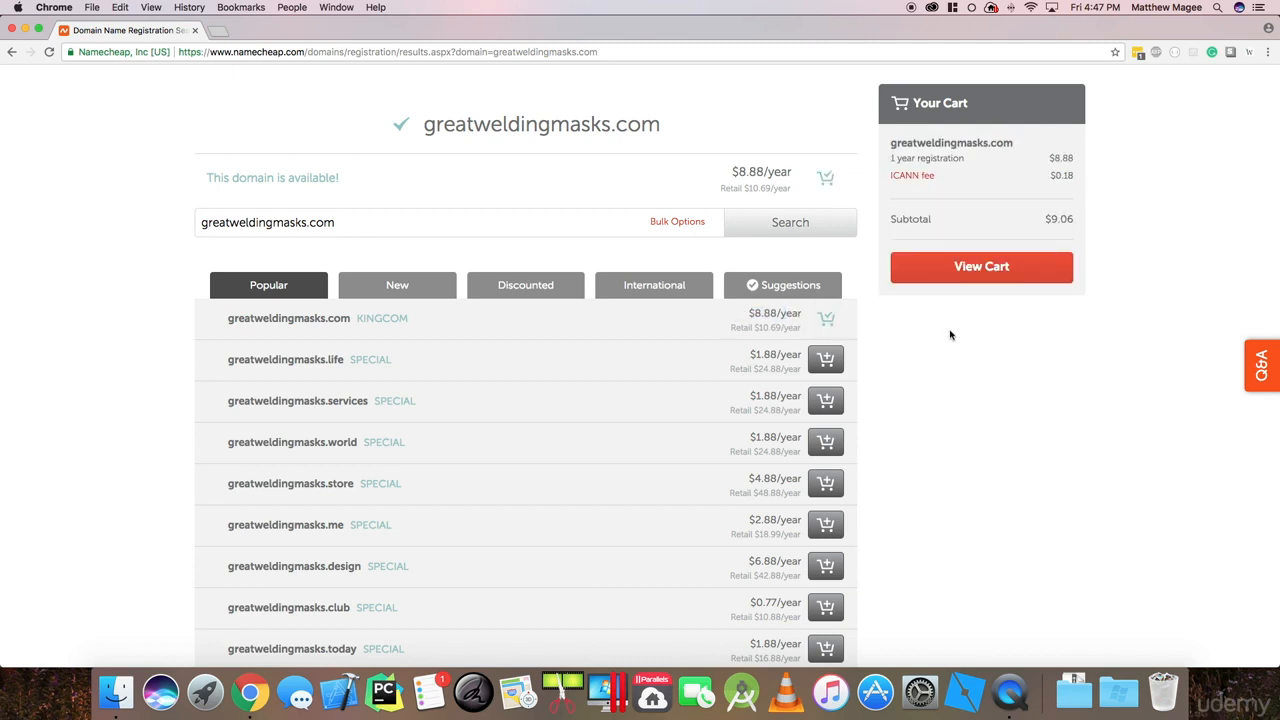
left_click(980, 270)
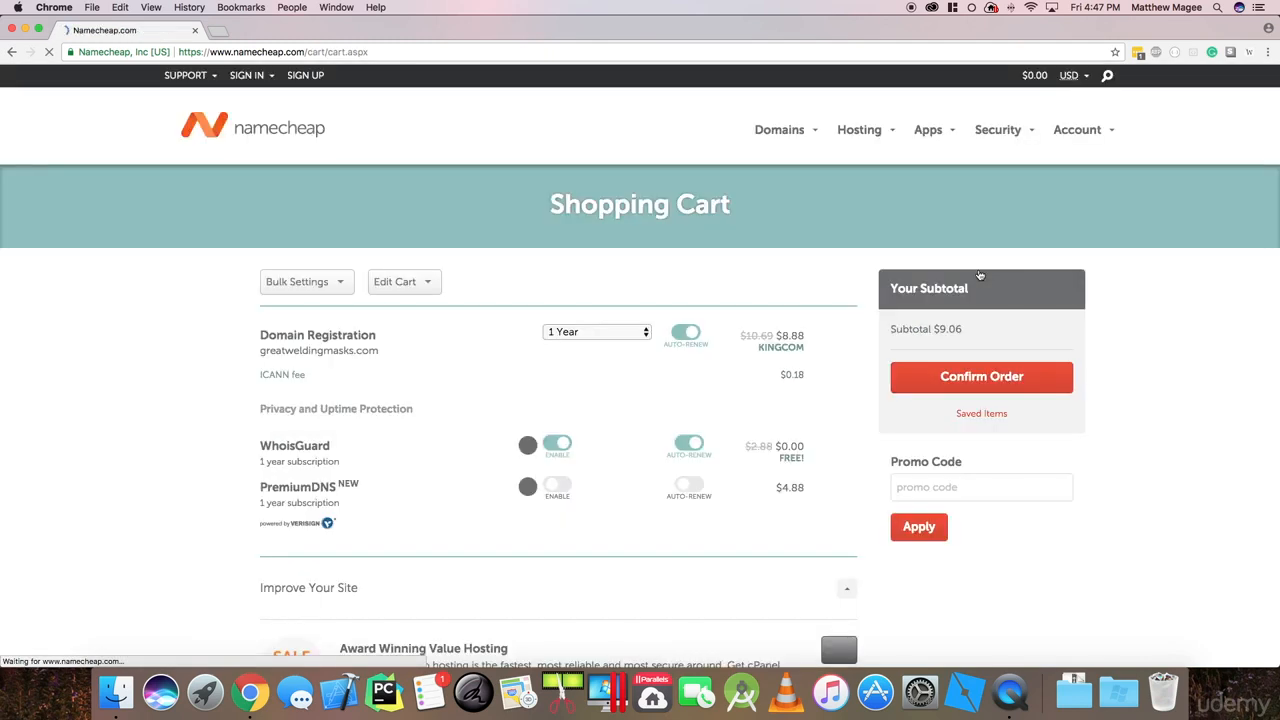
Confirm the cart order for greatweldingmasks.com with 1 Year registration and WhoisGuard, without adding any of the offered extras.
scroll(385, 364, "down", 1)
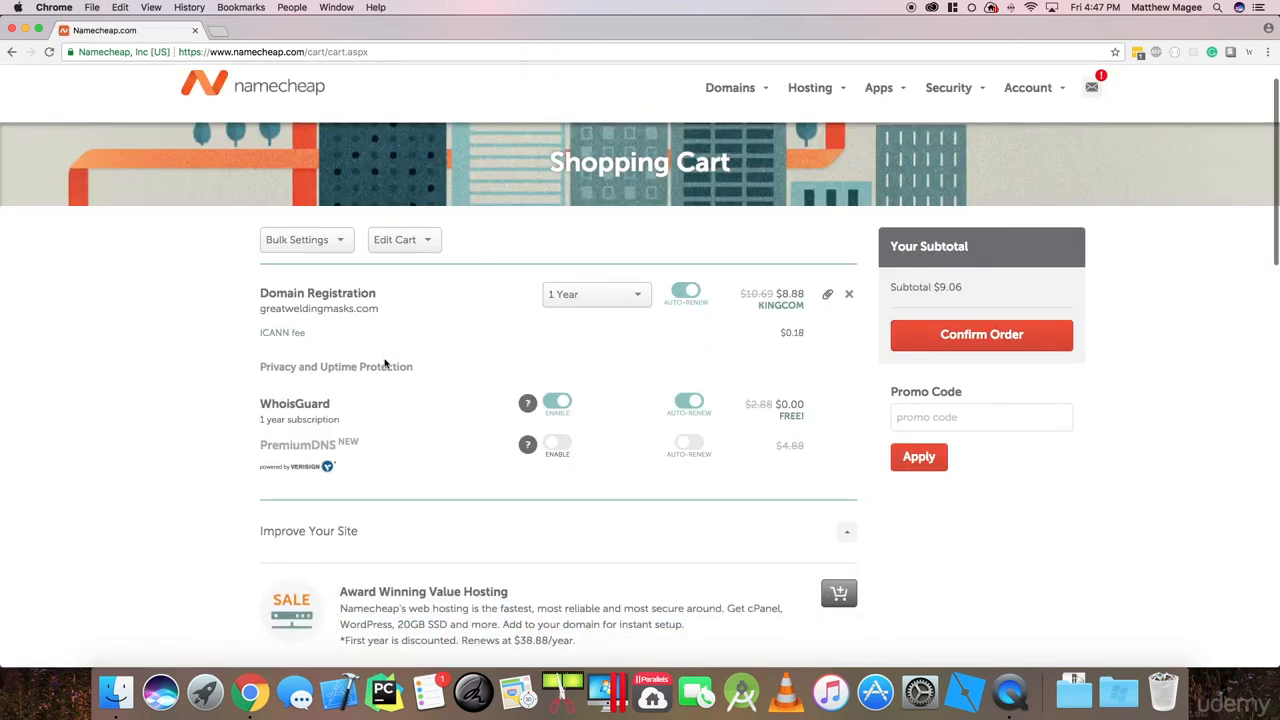
left_click(563, 298)
scroll(567, 380, "down", 3)
left_click(494, 283)
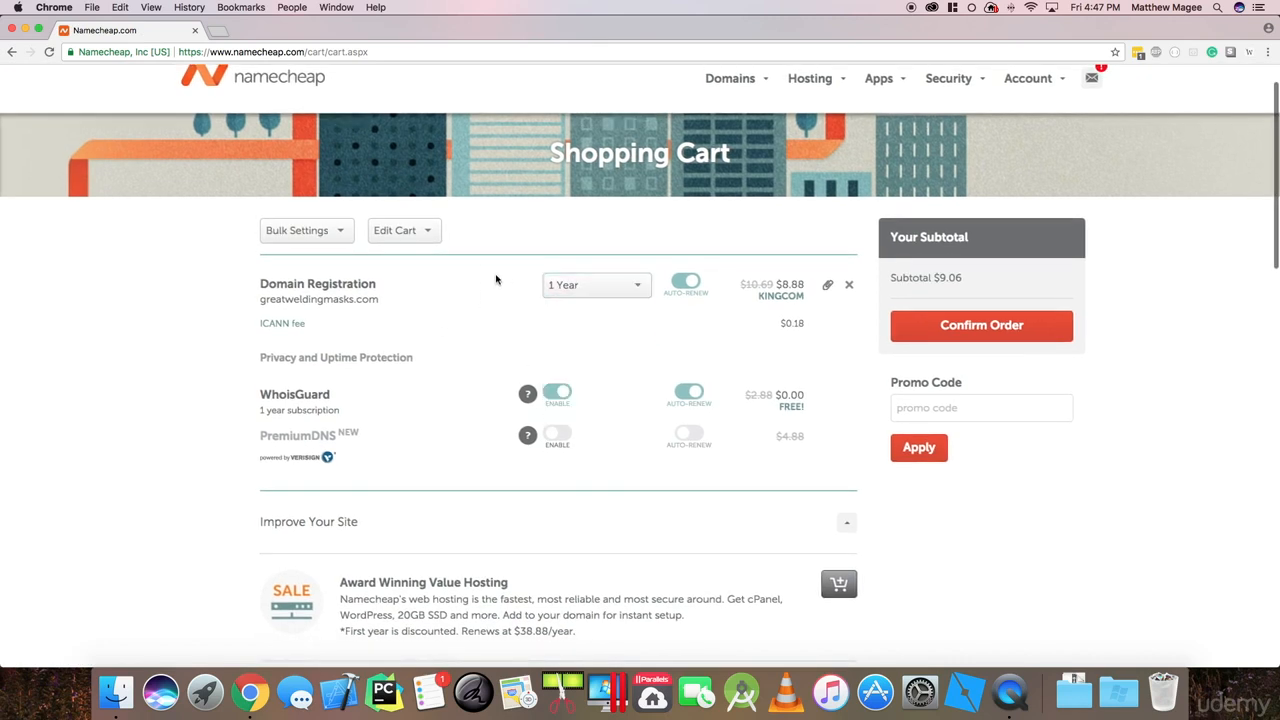
scroll(511, 289, "up", 1)
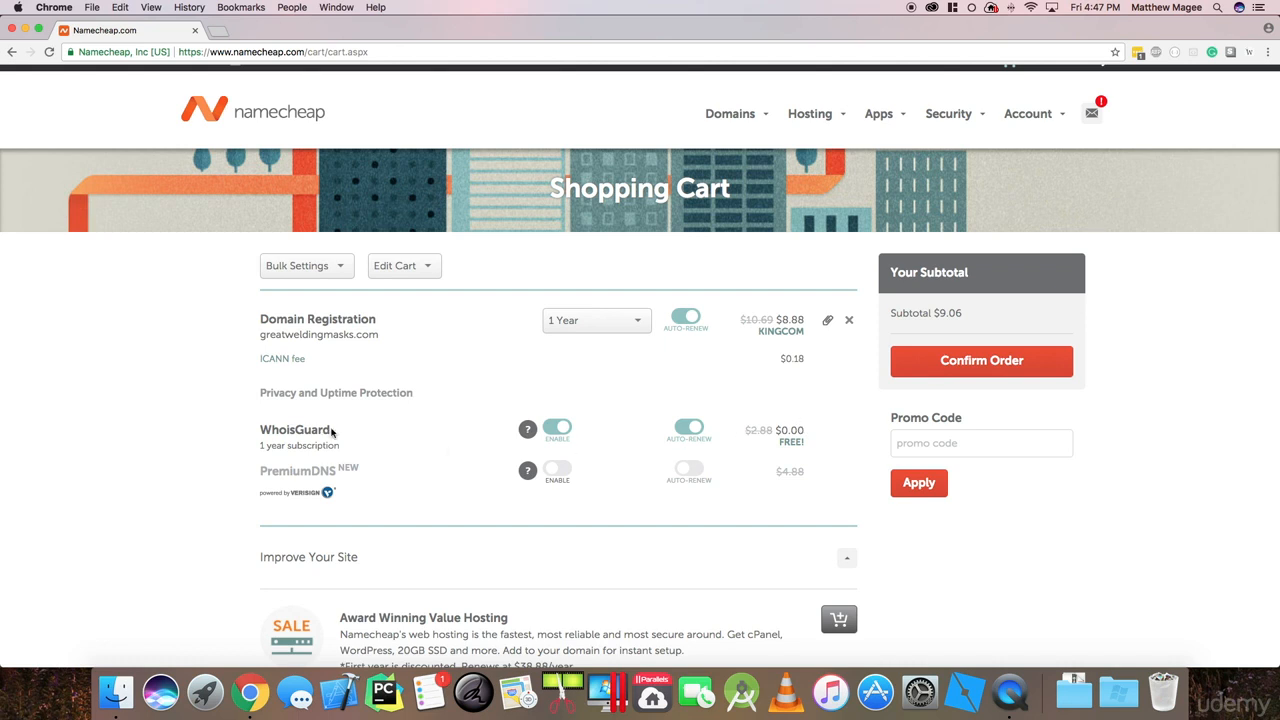
scroll(386, 451, "down", 1)
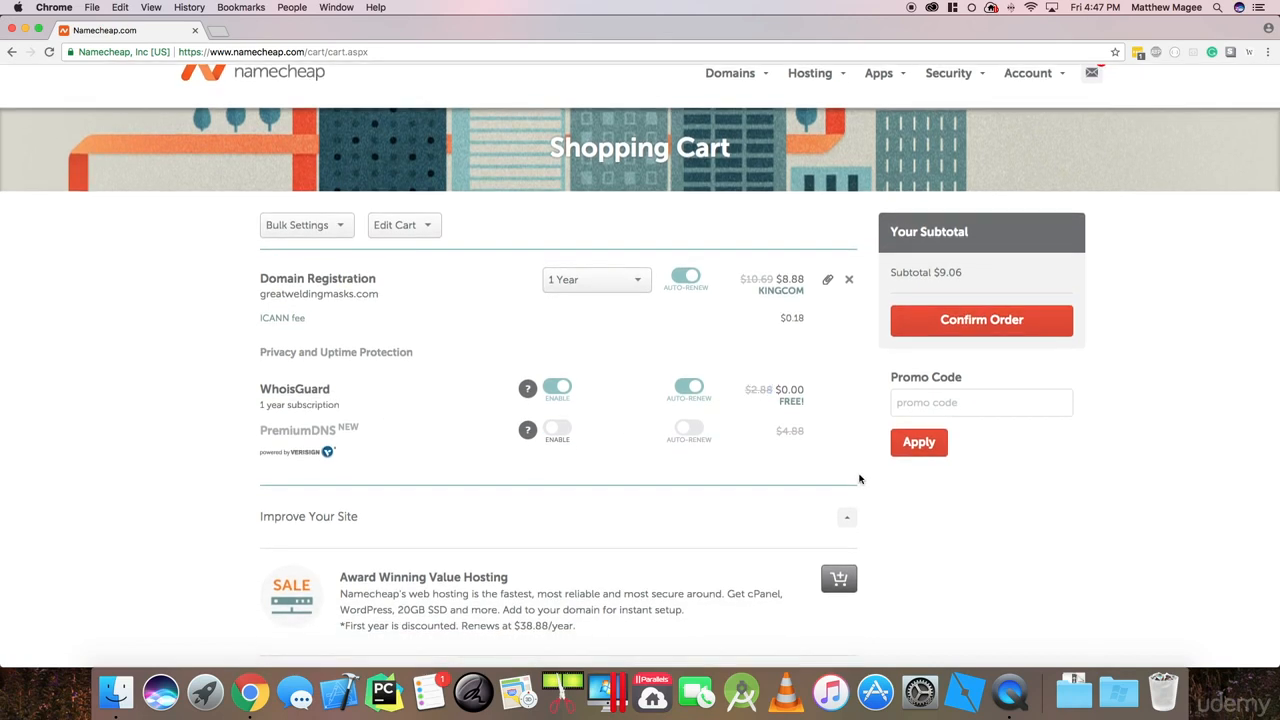
scroll(860, 482, "down", 10)
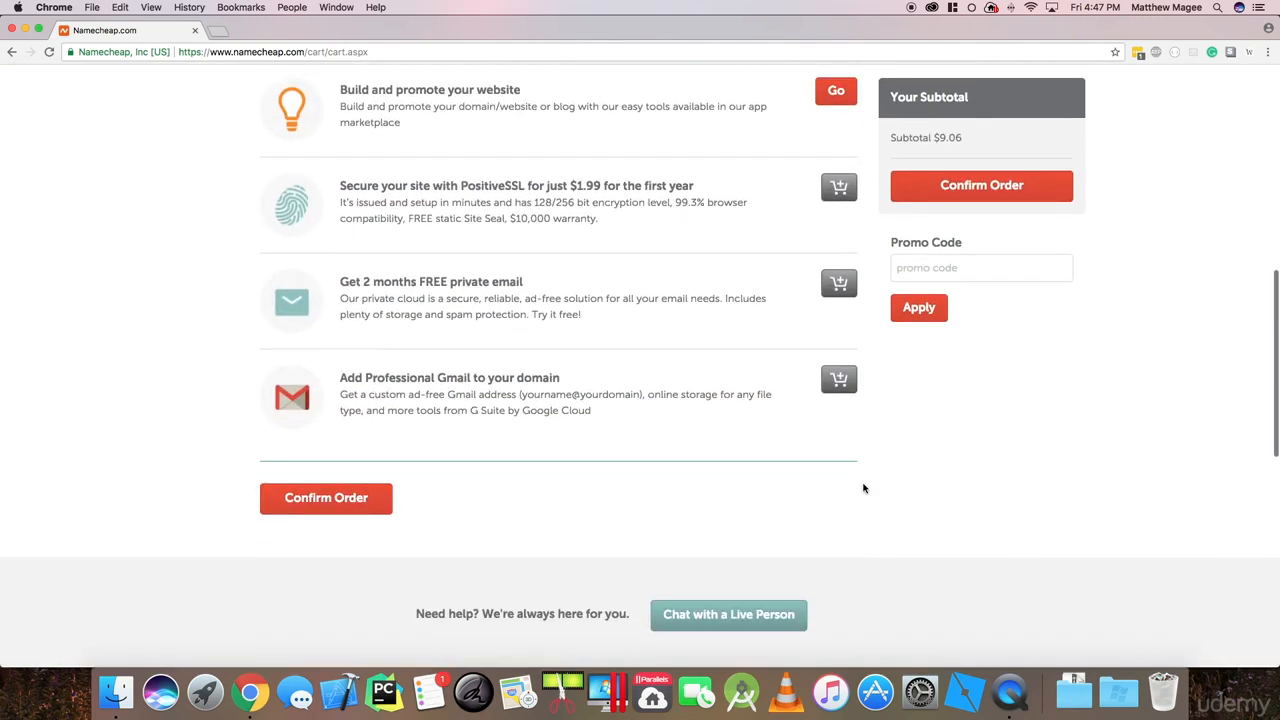
scroll(863, 486, "up", 5)
scroll(269, 281, "down", 3)
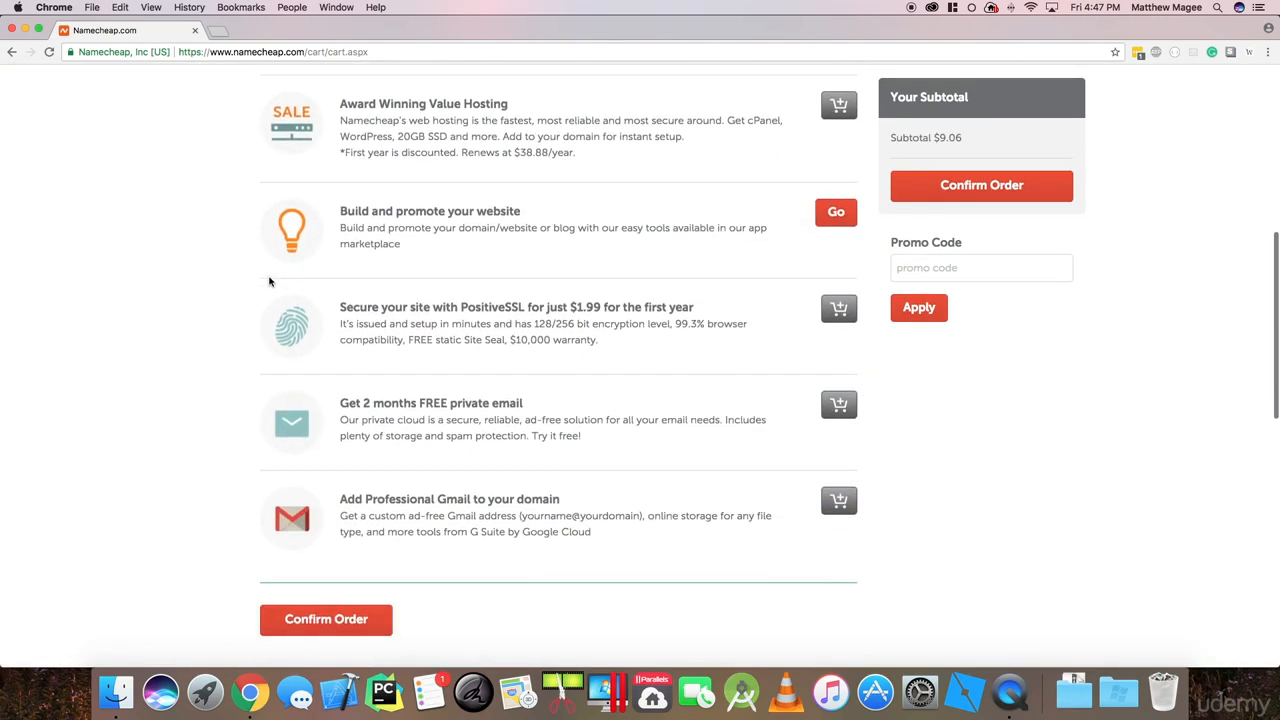
scroll(240, 337, "down", 4)
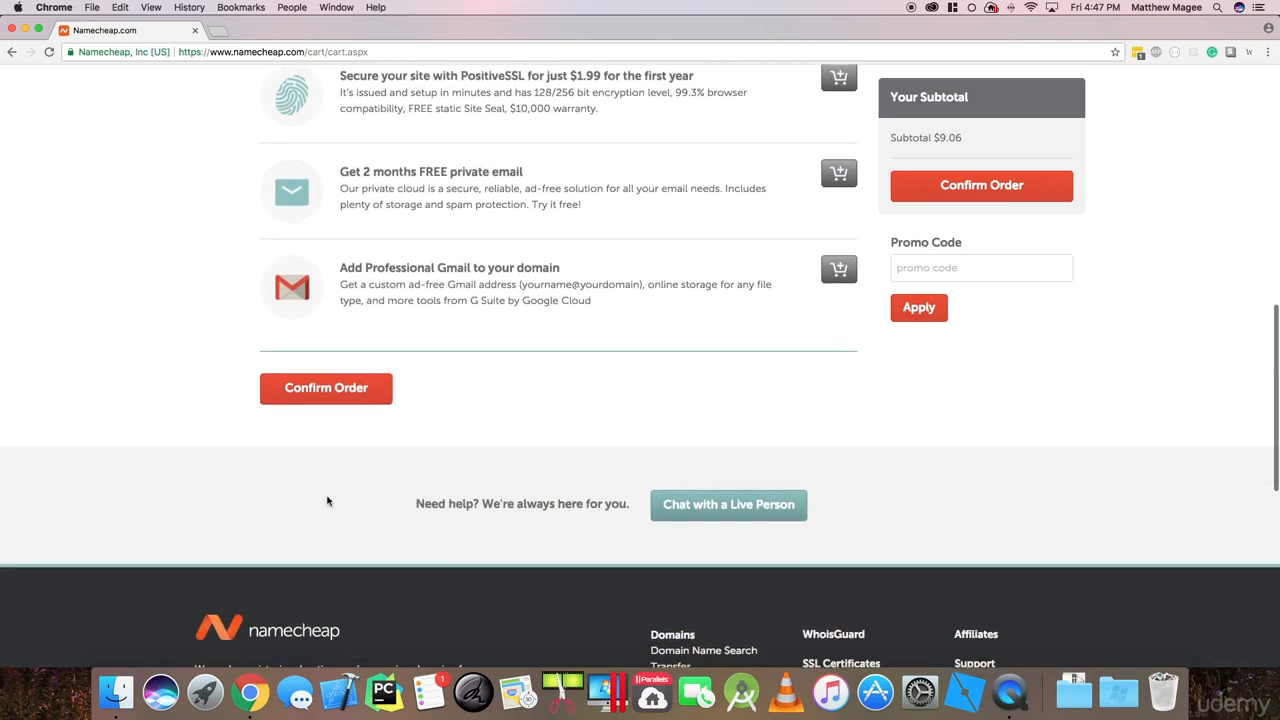
left_click(325, 396)
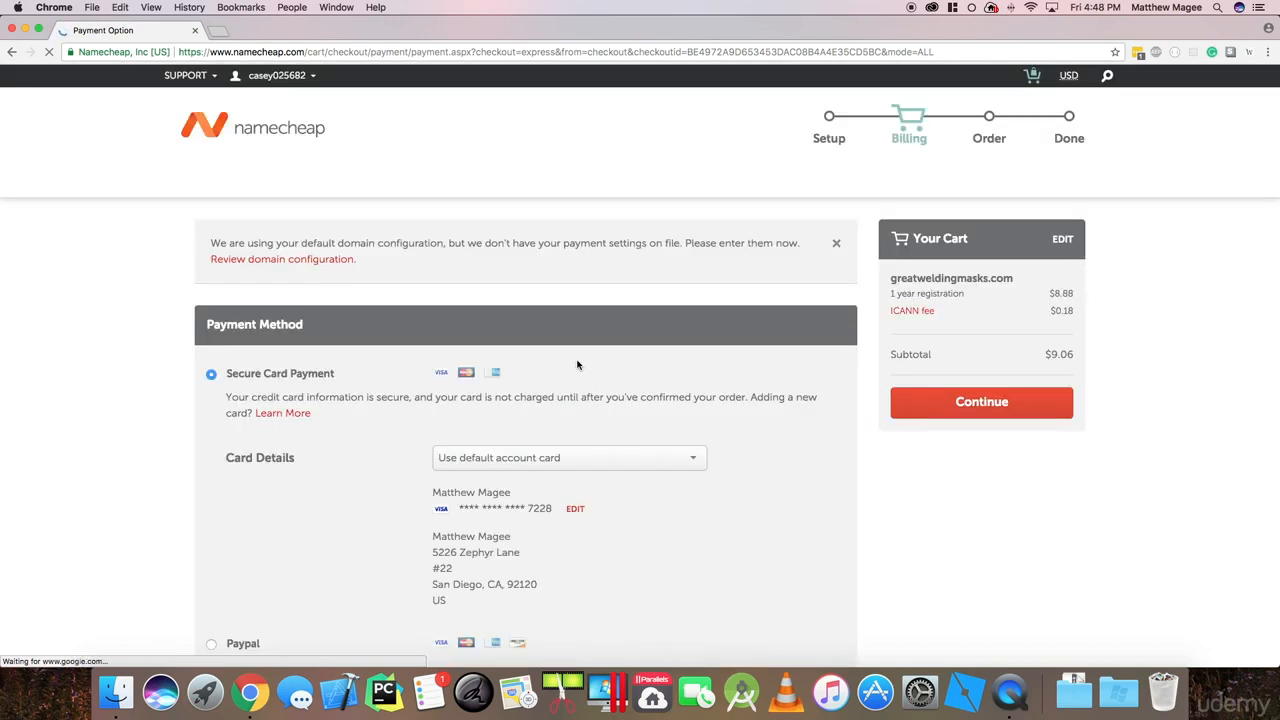
Continue the checkout with Secure Card Payment using the default account card.
scroll(700, 402, "down", 3)
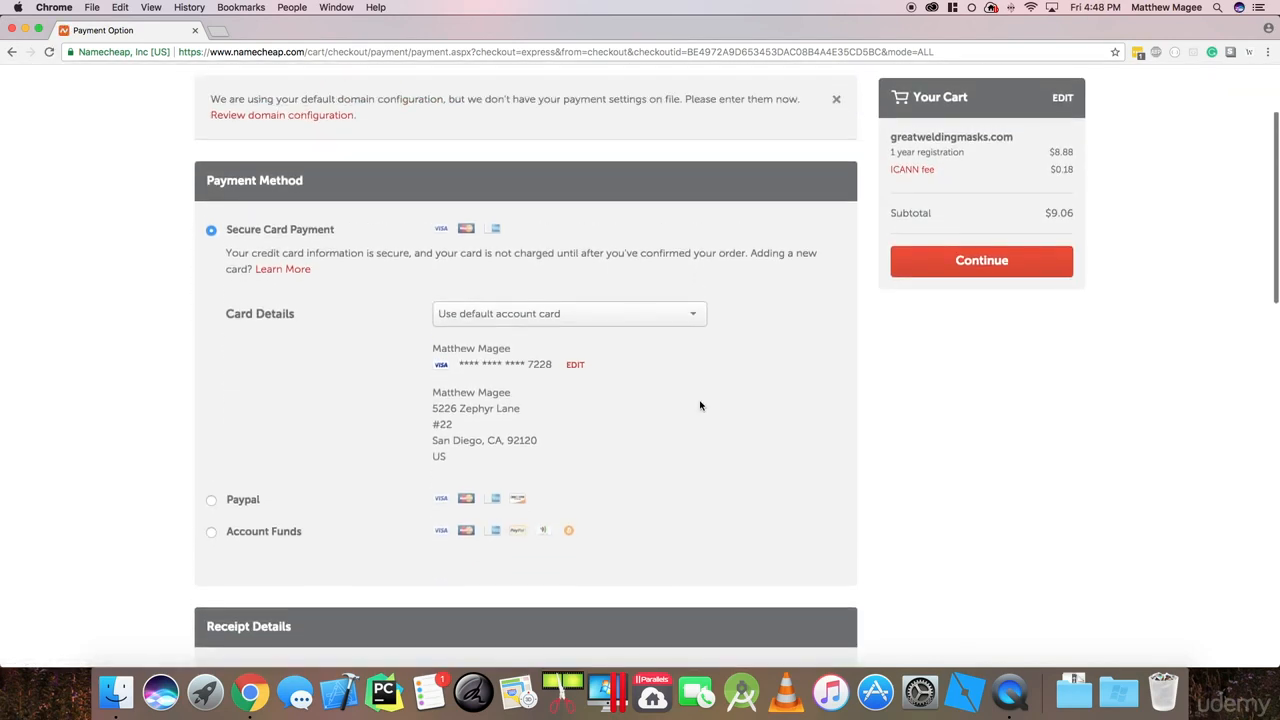
scroll(700, 403, "up", 3)
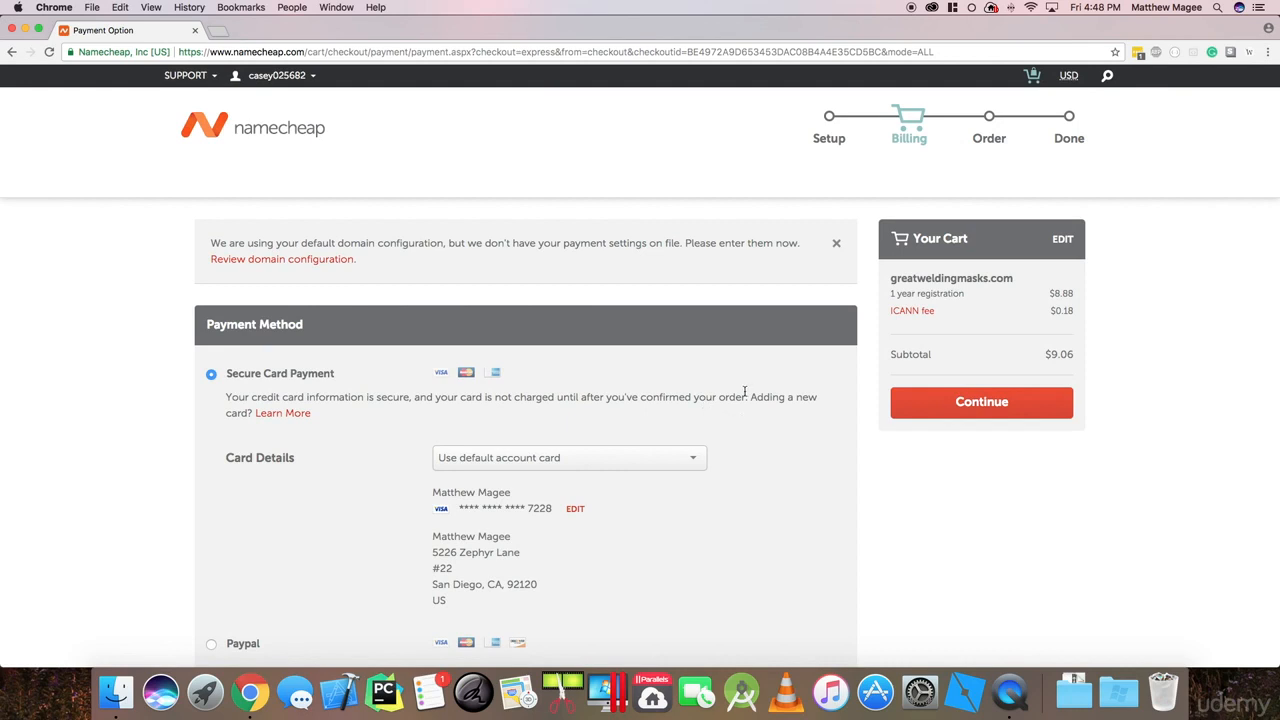
scroll(741, 392, "down", 1)
scroll(743, 398, "up", 1)
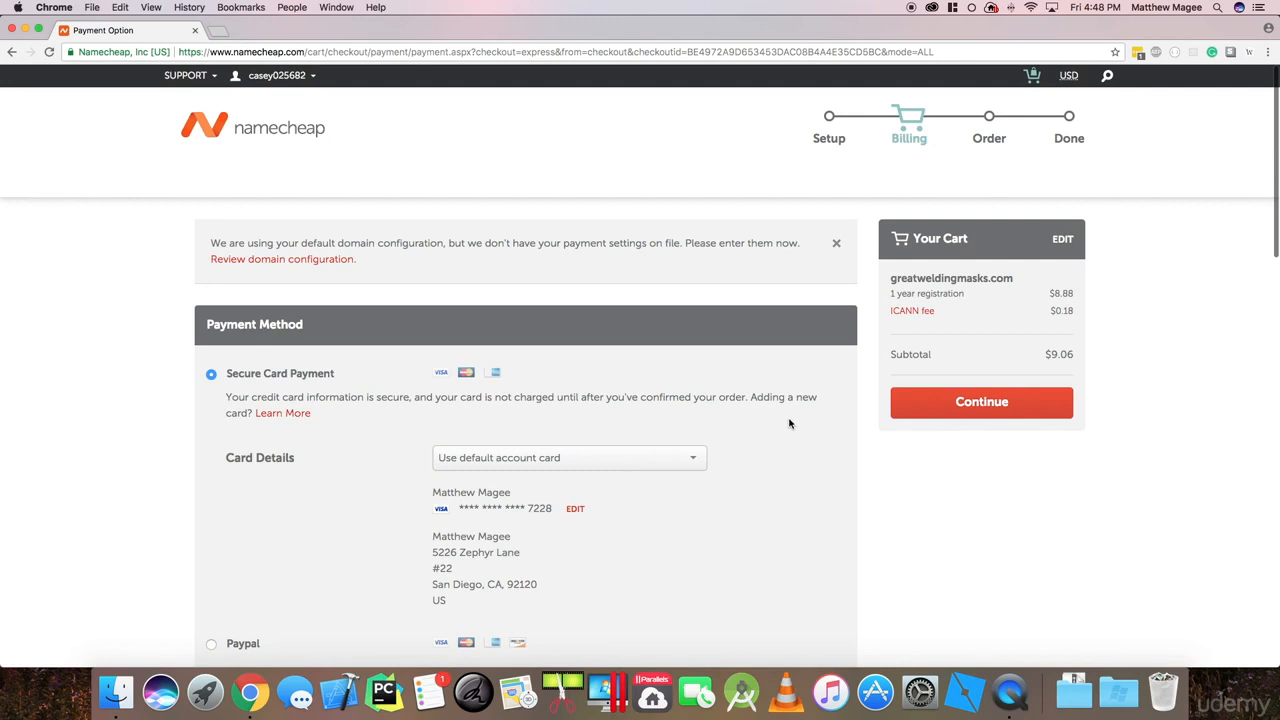
left_click(963, 410)
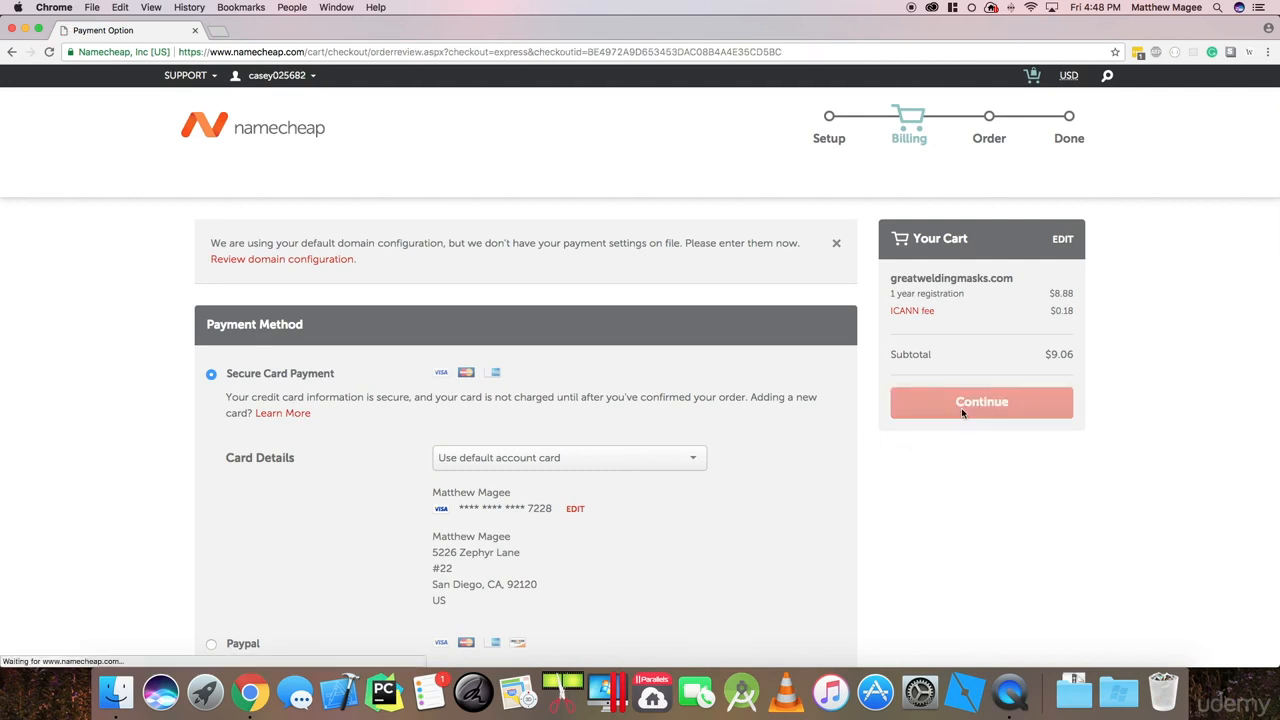
Review the order and payment details for greatweldingmasks.com and pay for the order.
scroll(805, 405, "down", 1)
scroll(801, 410, "down", 5)
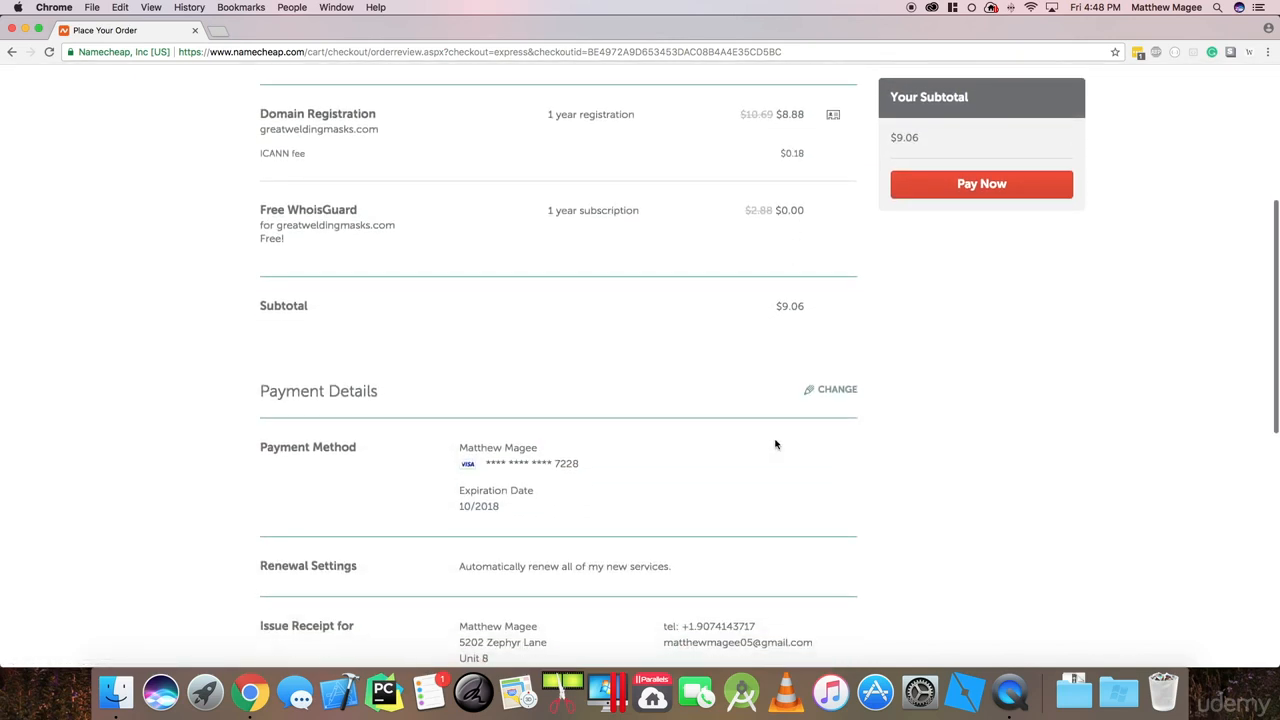
scroll(775, 444, "up", 3)
left_click(519, 273)
left_click(659, 277)
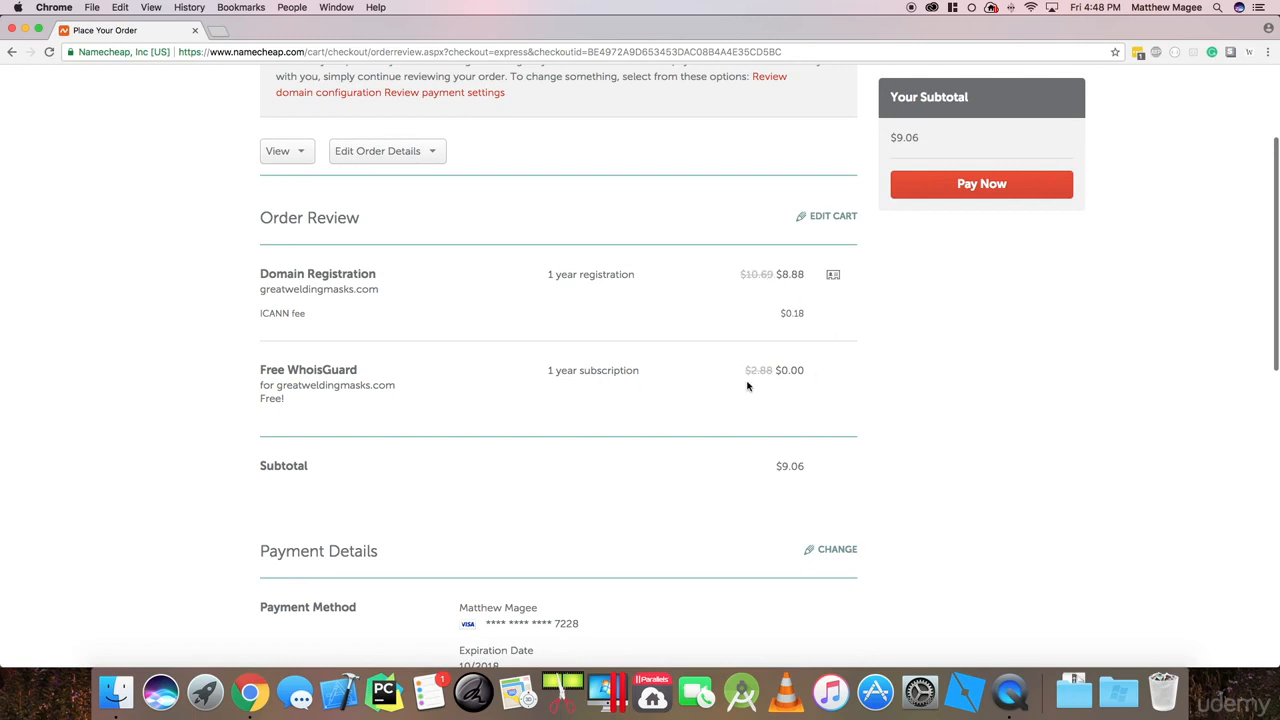
scroll(836, 410, "down", 1)
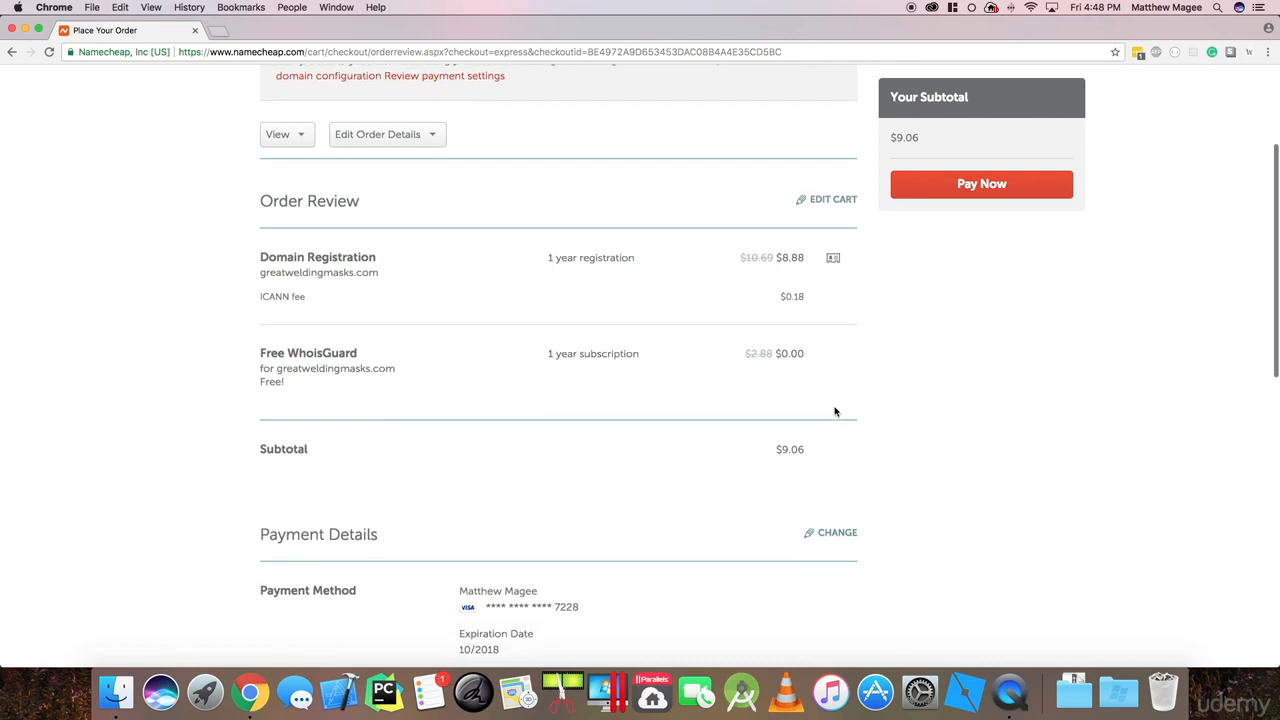
scroll(836, 408, "up", 4)
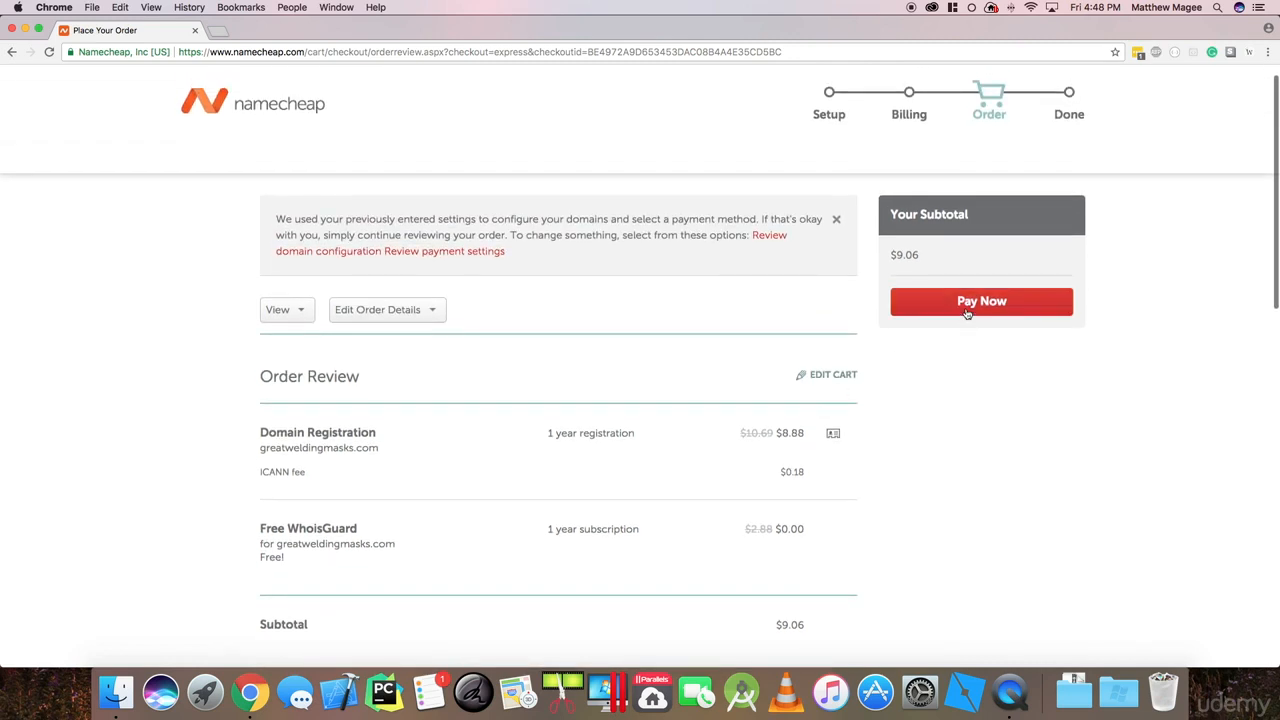
left_click(970, 303)
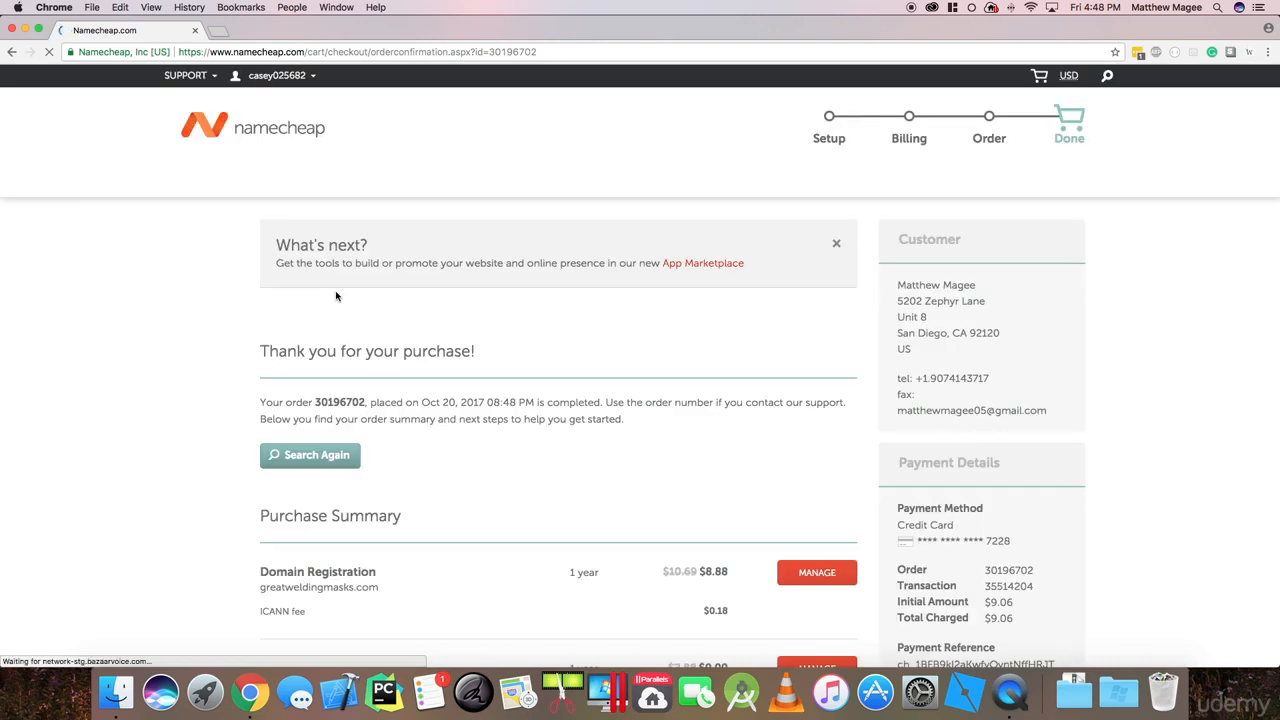
Check the greatweldingmasks.com registration in the purchase summary of the order confirmation.
scroll(519, 429, "down", 5)
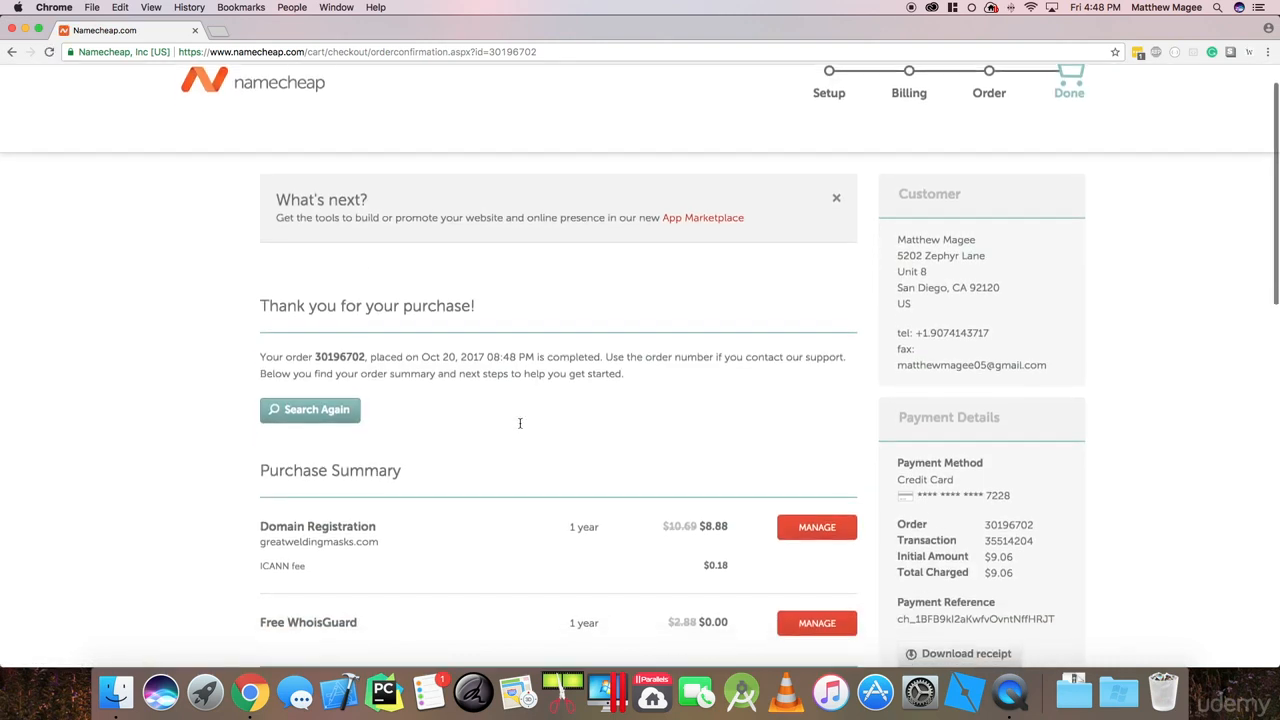
scroll(519, 429, "down", 1)
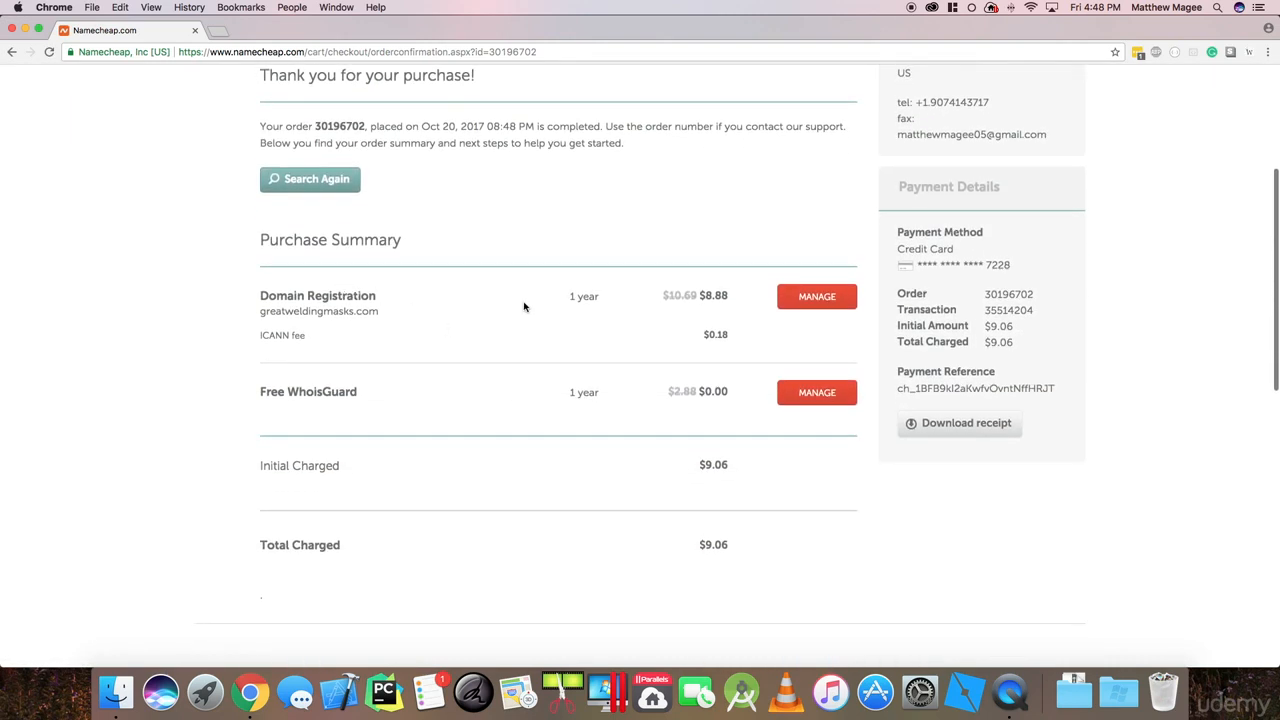
left_click_drag(259, 311, 376, 307)
left_click(467, 316)
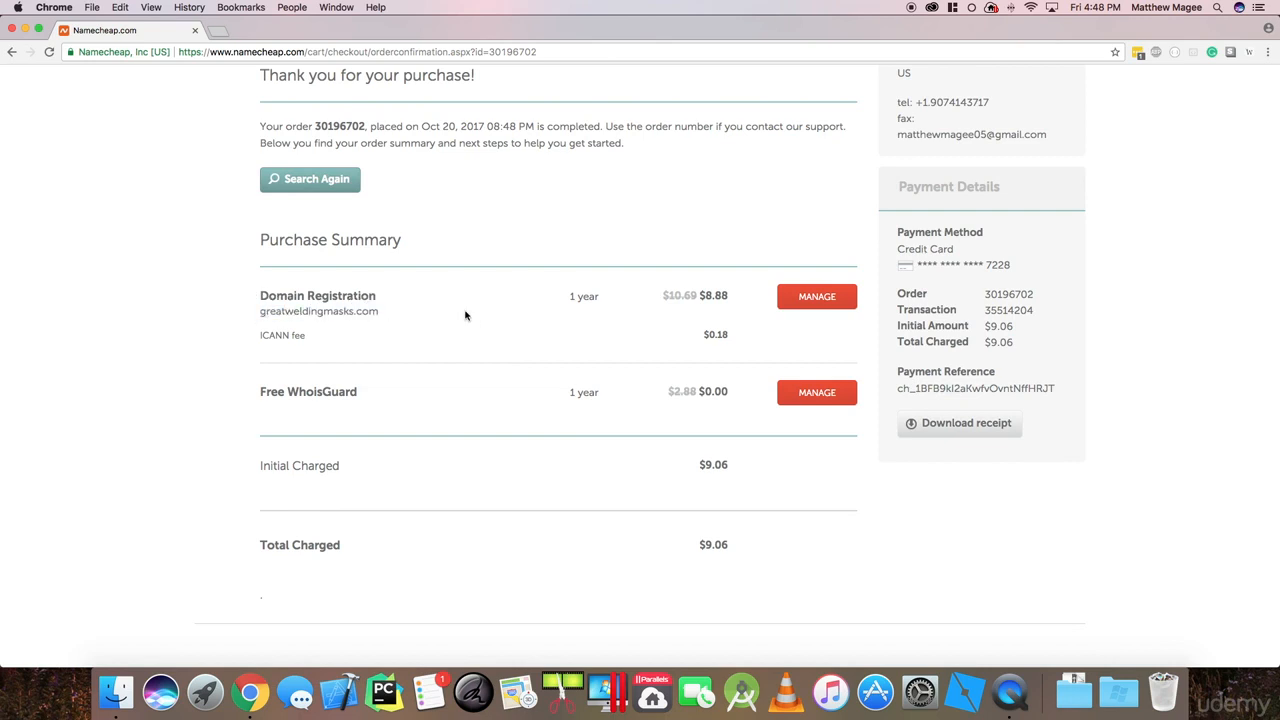
scroll(586, 300, "up", 7)
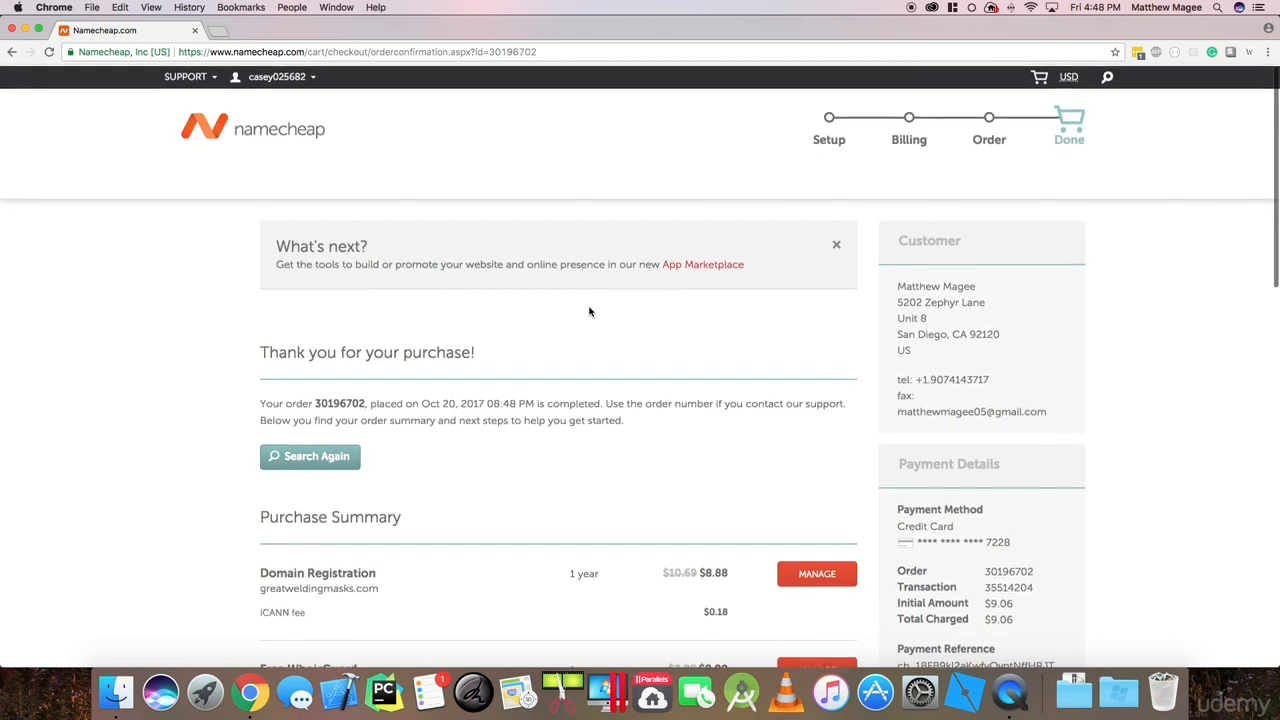
Open the account dashboard and highlight greatweldingmasks.com among the recently active domains.
mouse_move(276, 80)
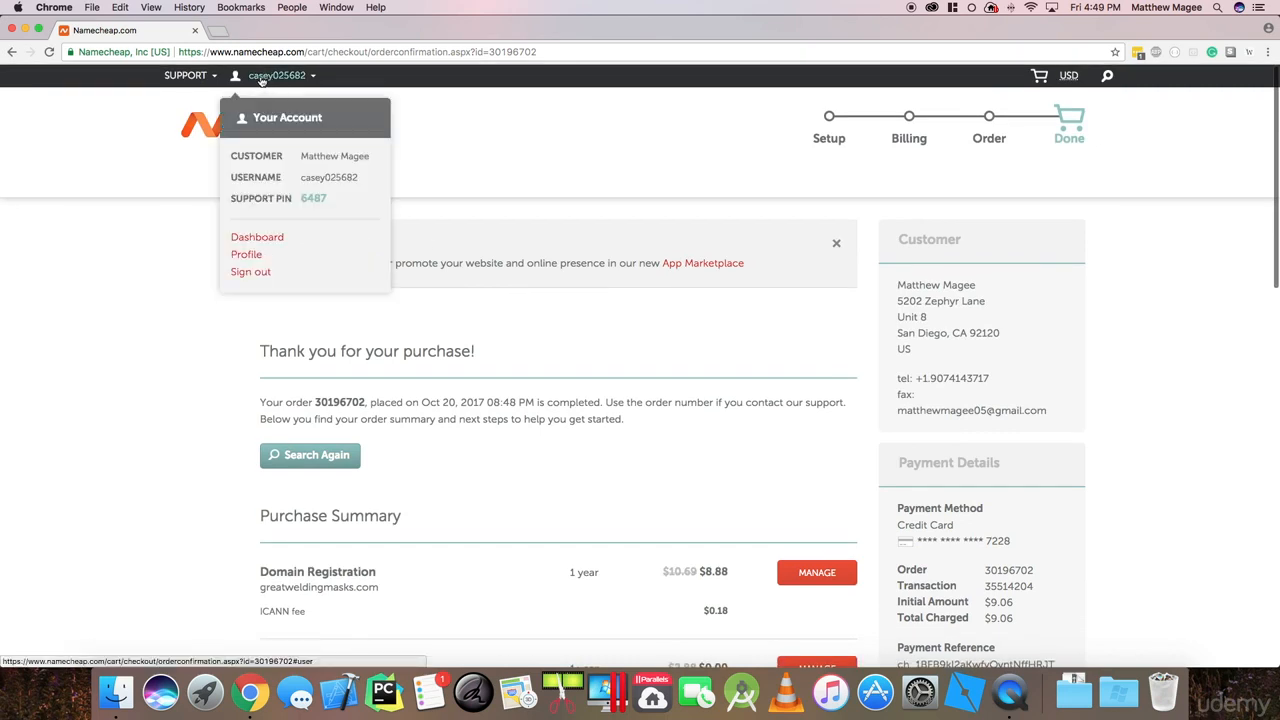
left_click(263, 240)
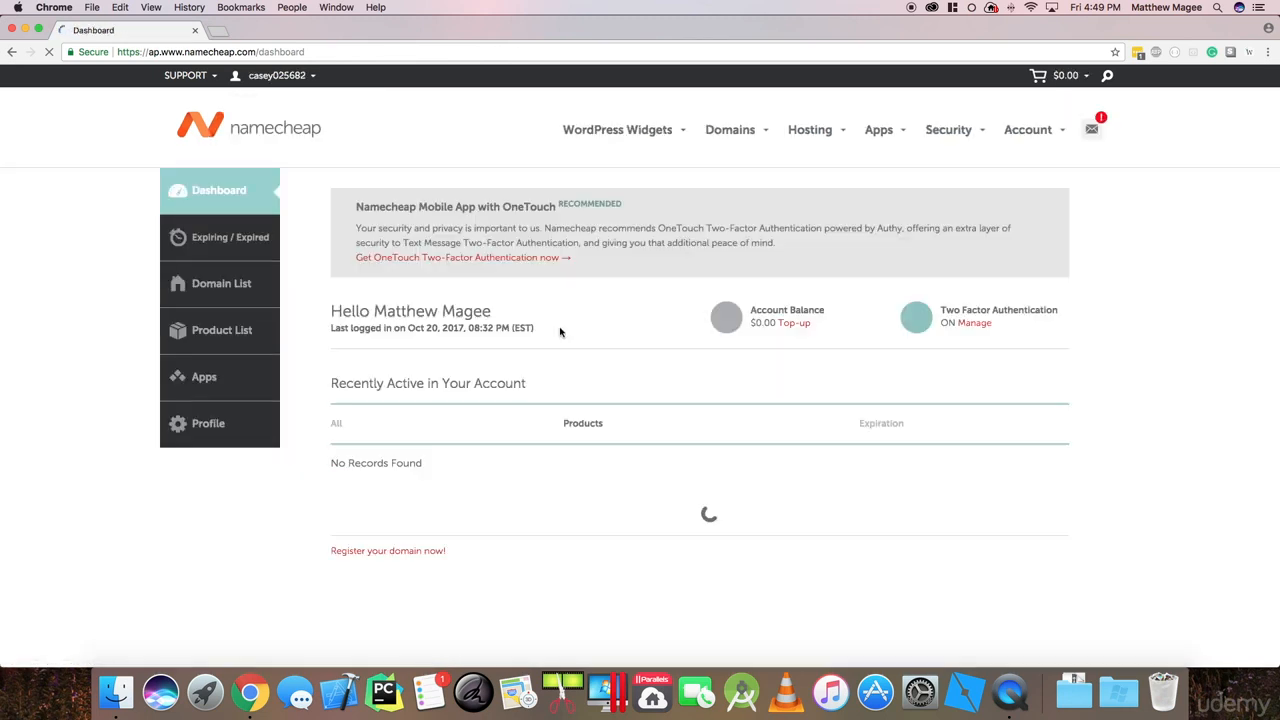
left_click_drag(456, 465, 346, 460)
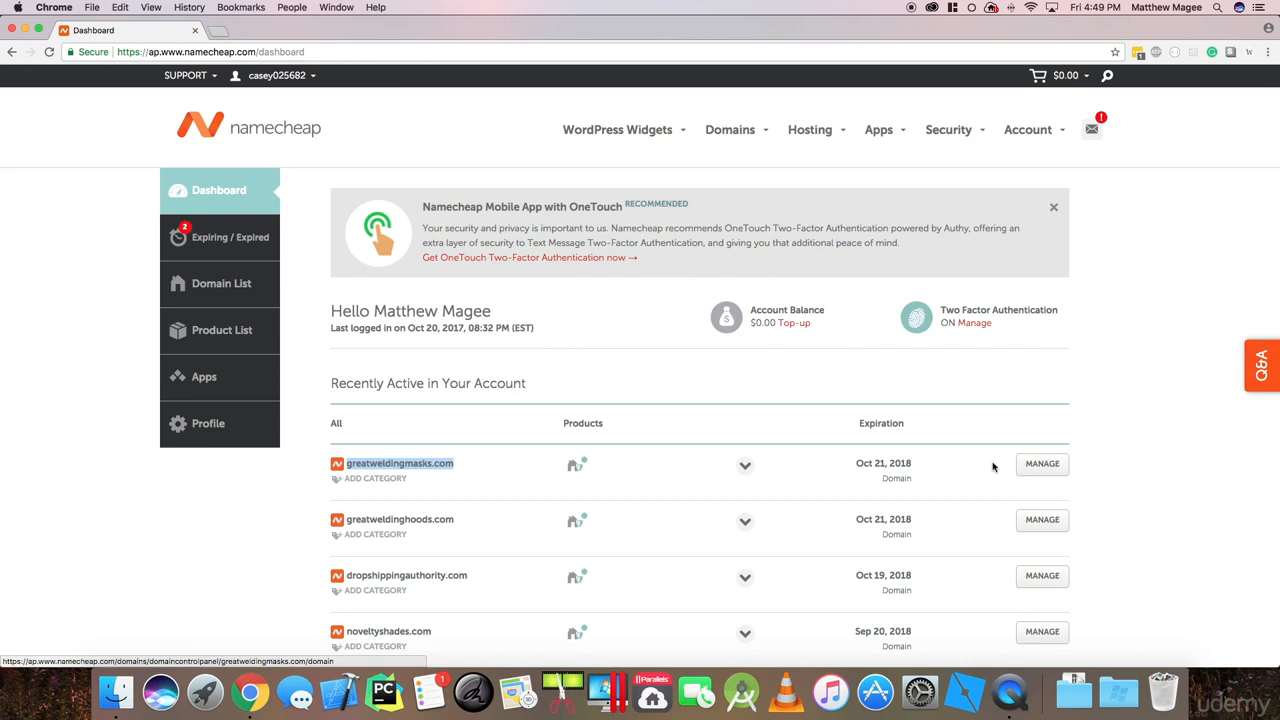
Open the management page of greatweldingmasks.com and show its Advanced DNS host records.
left_click(1048, 467)
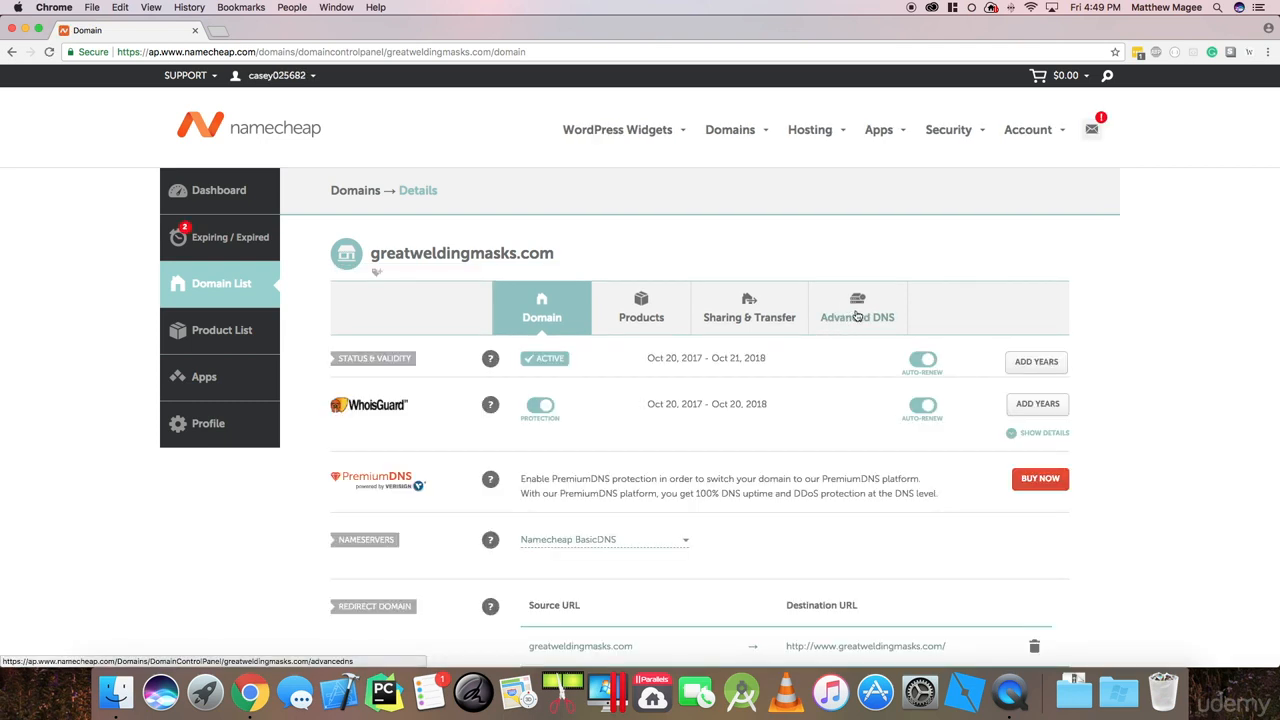
left_click(856, 316)
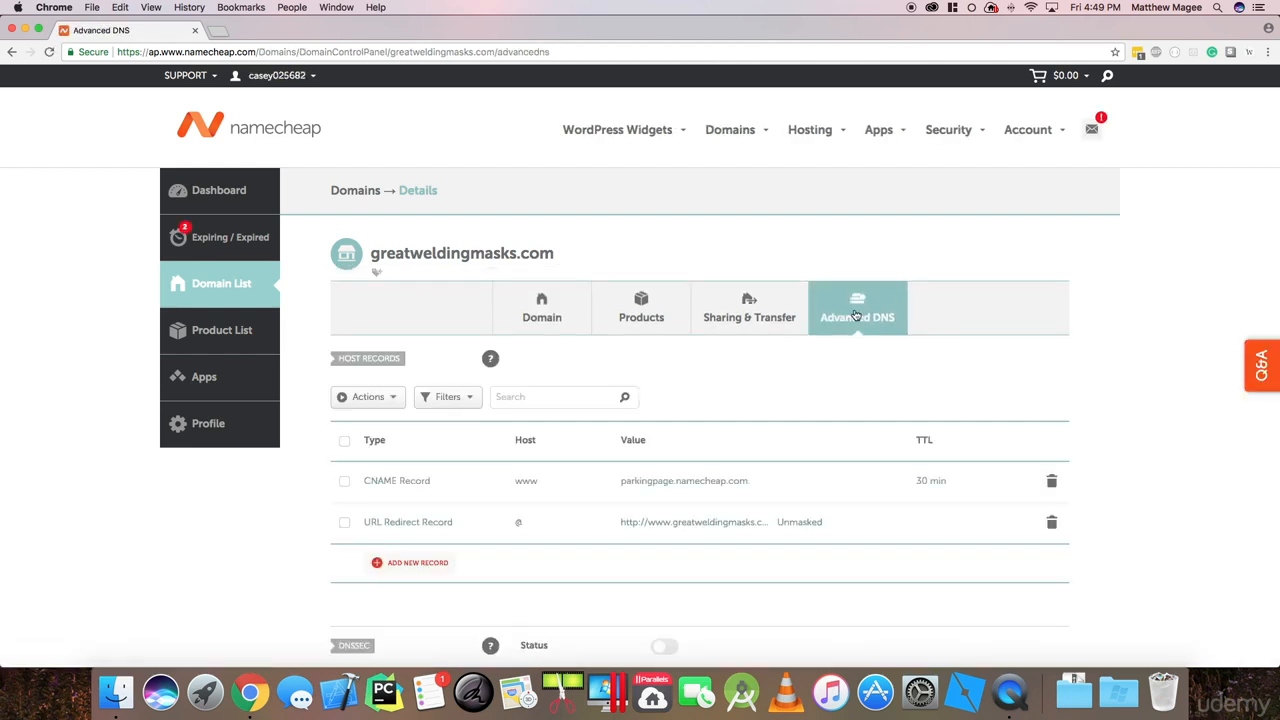
scroll(760, 390, "down", 3)
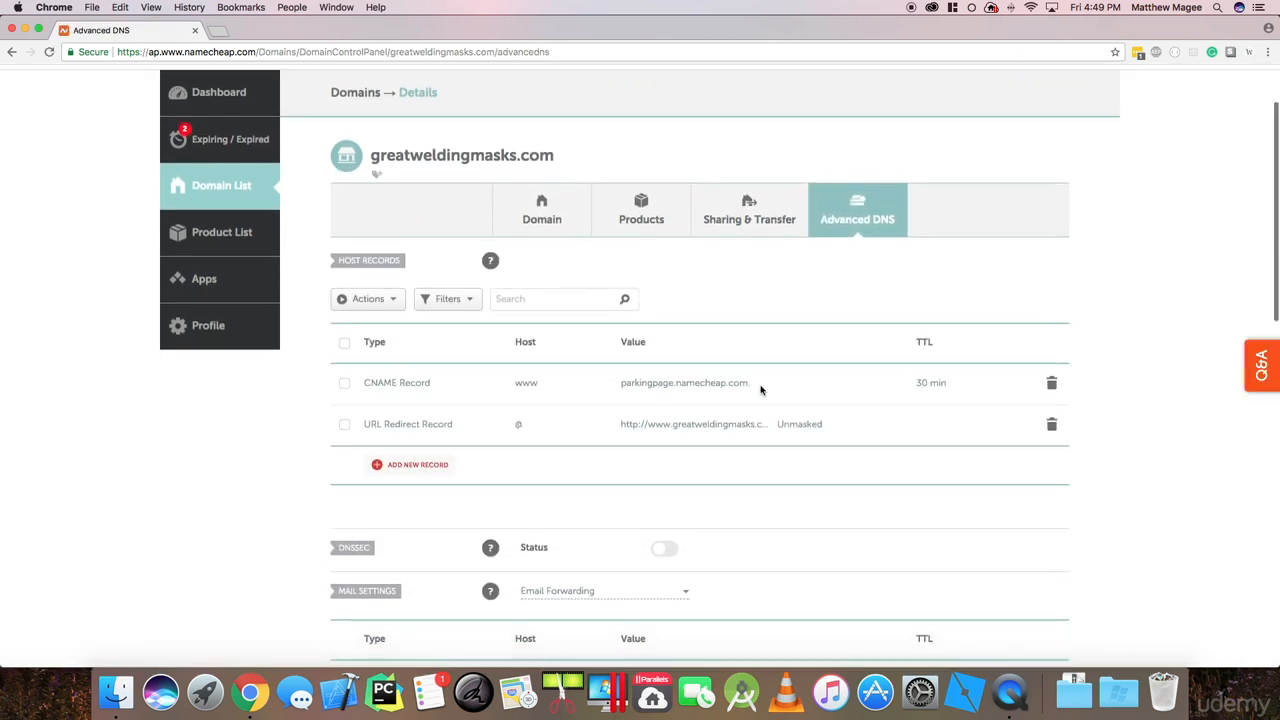
Set the TTL of the www CNAME record for greatweldingmasks.com to 5 min and save the change.
left_click(953, 379)
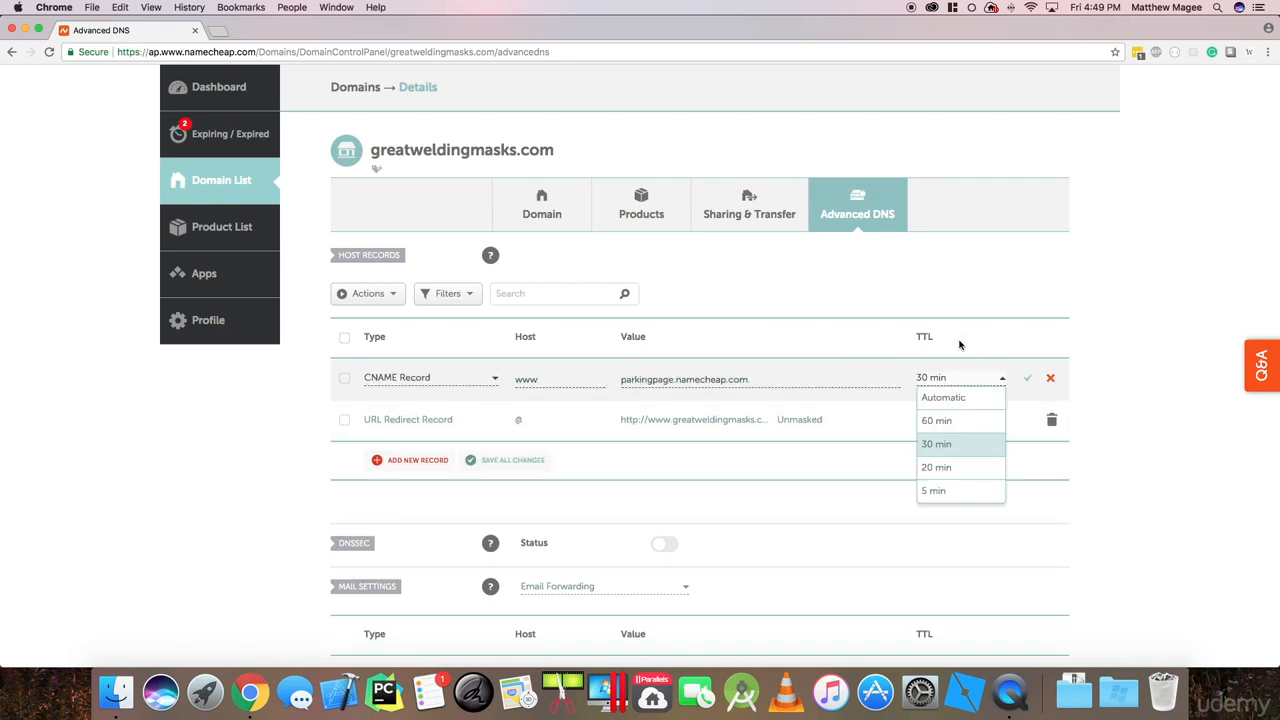
left_click(959, 345)
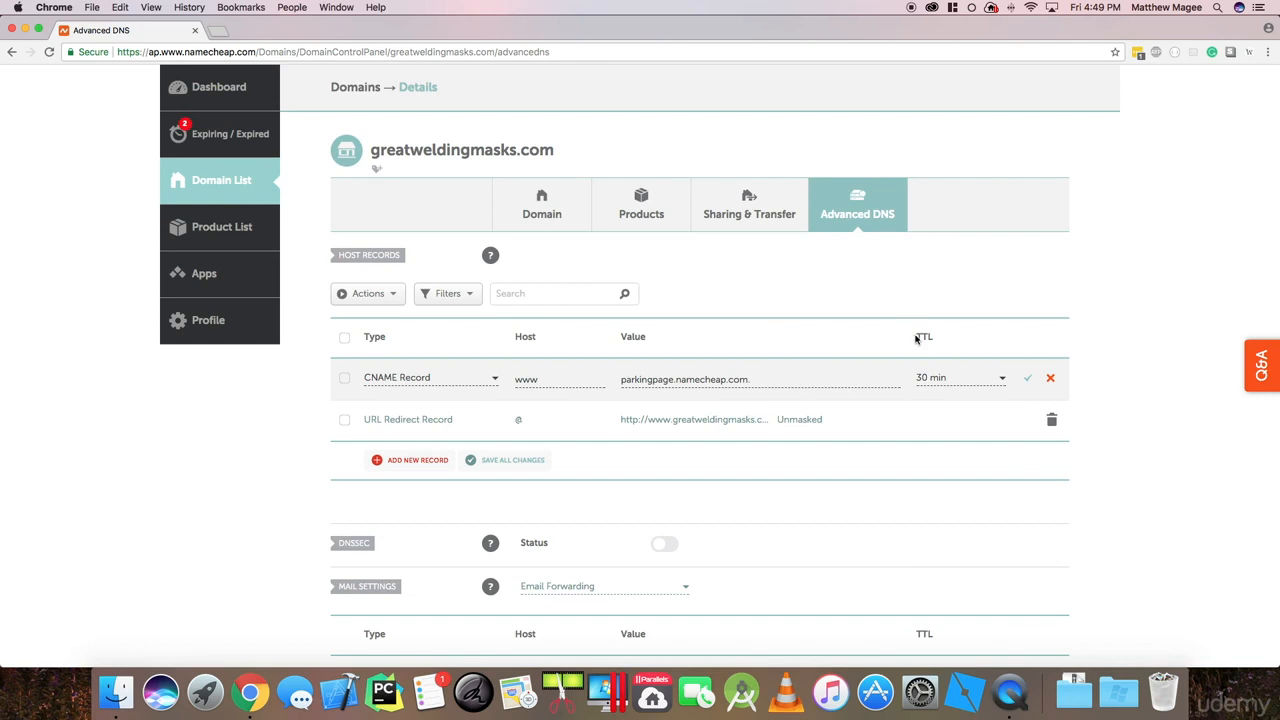
left_click(996, 377)
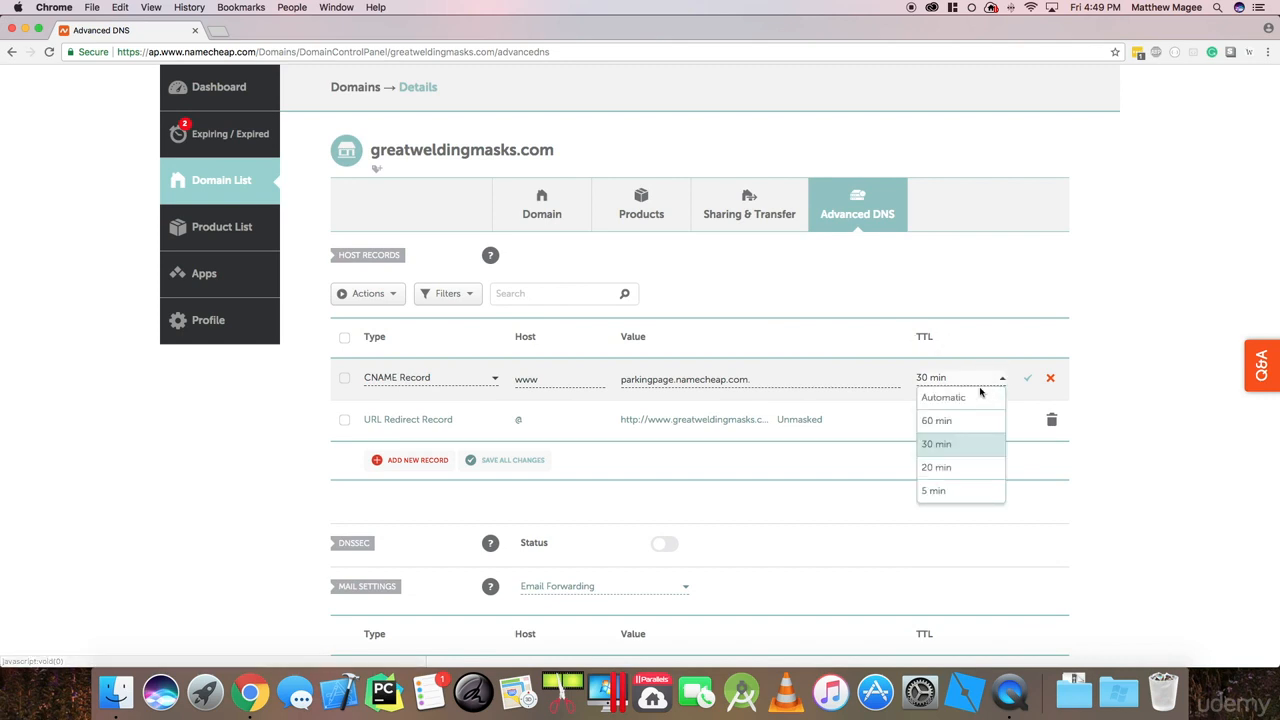
left_click(942, 488)
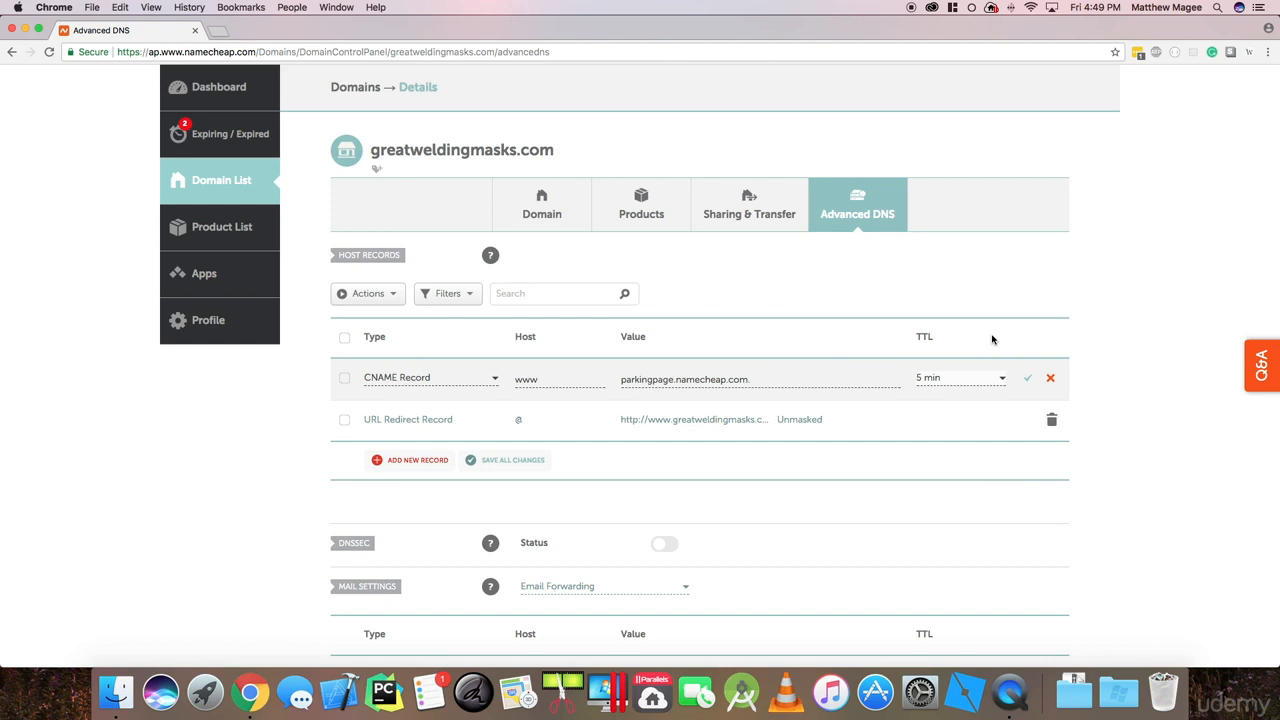
left_click(1002, 378)
left_click(954, 486)
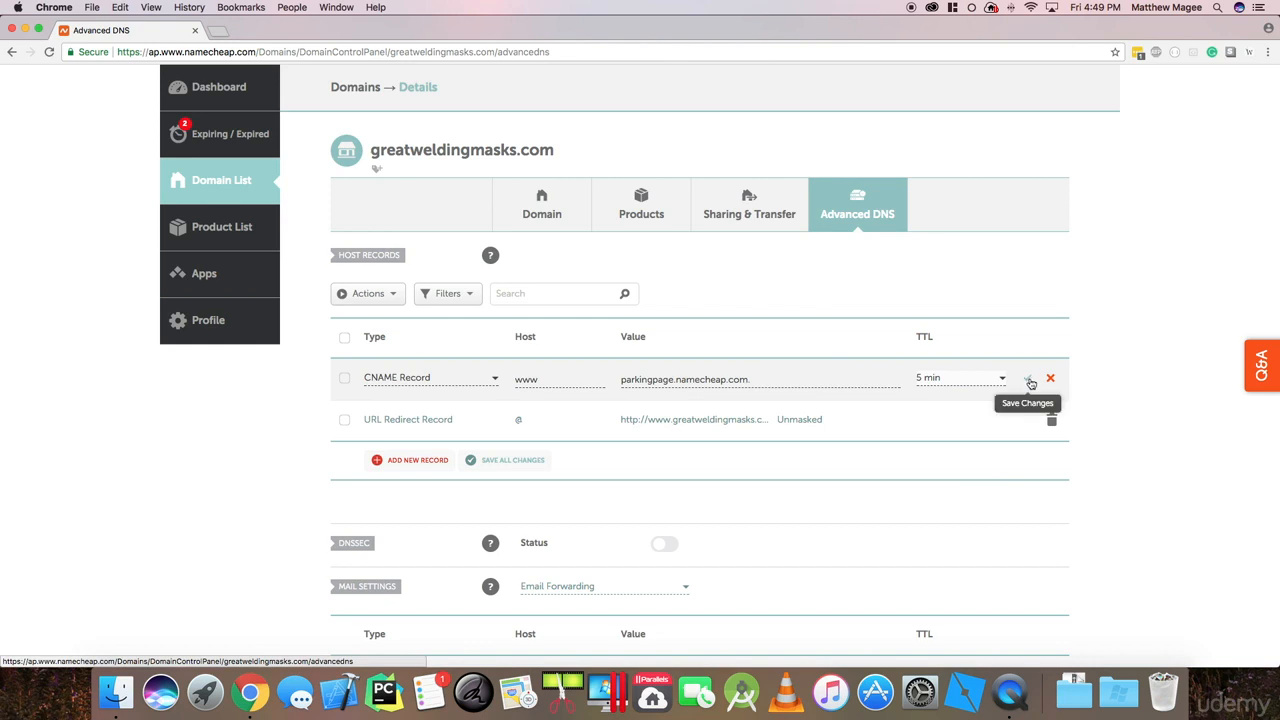
left_click(1027, 381)
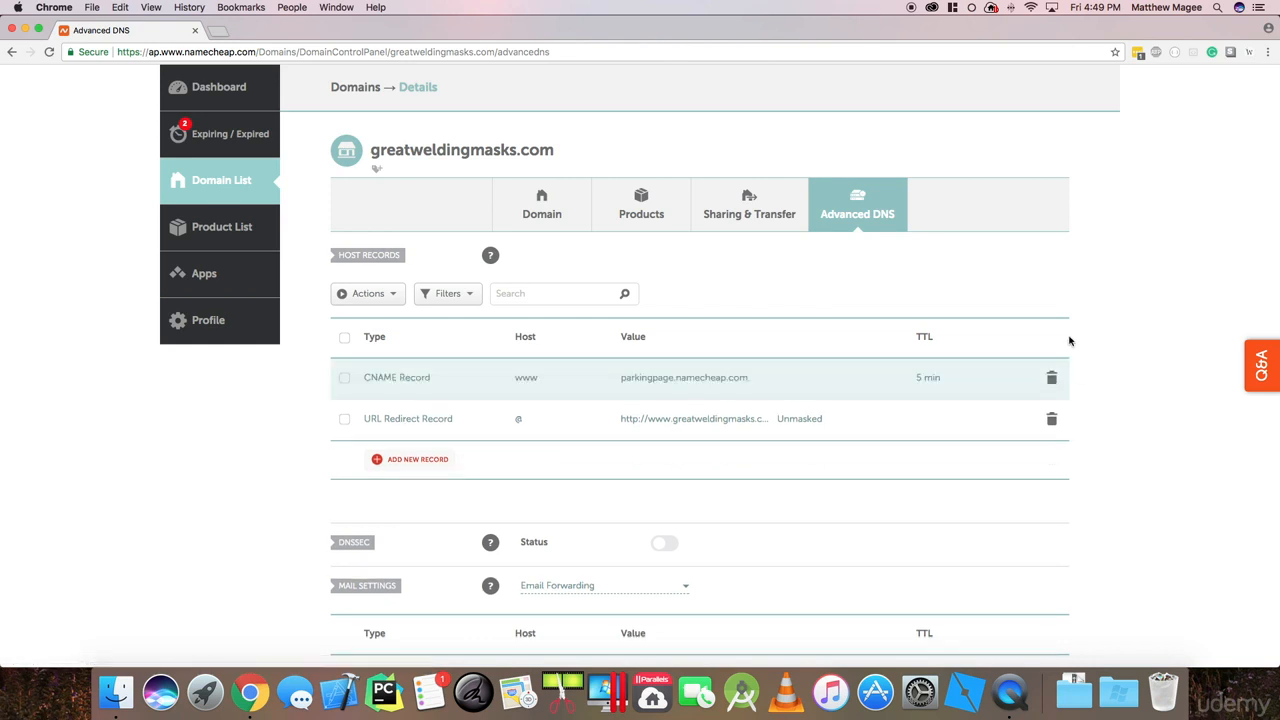
scroll(1069, 341, "up", 3)
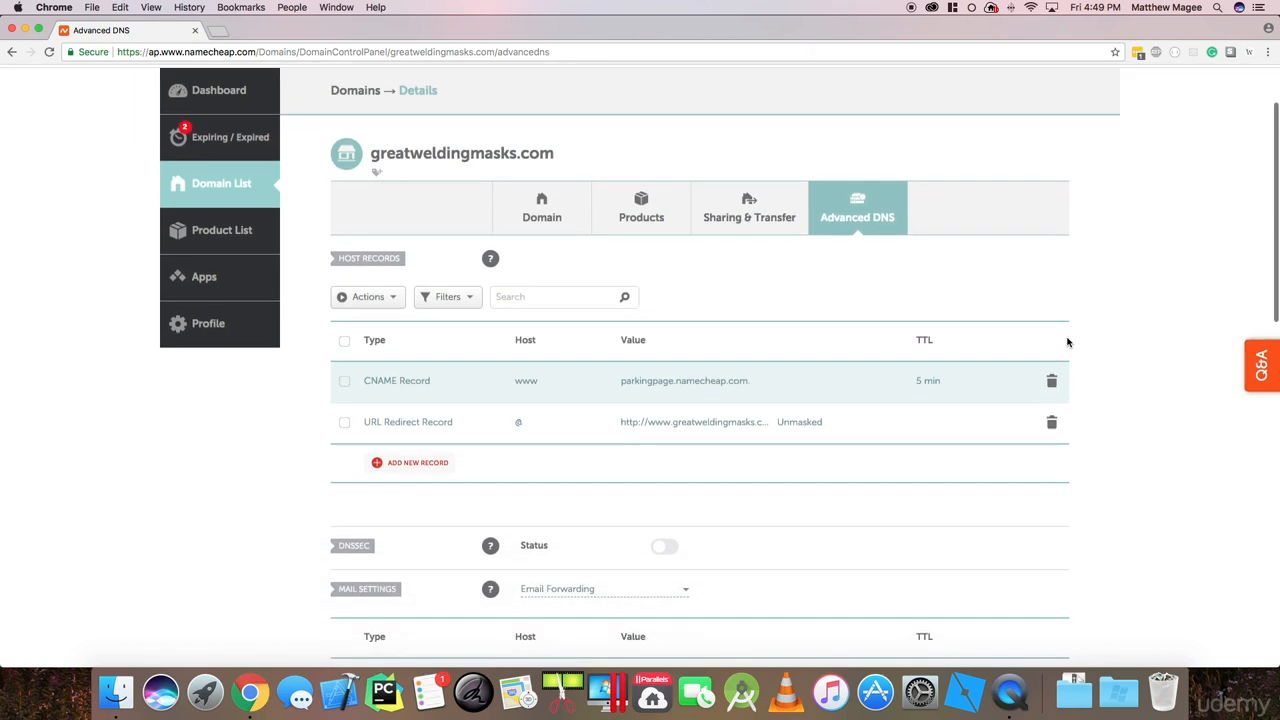
scroll(1080, 343, "up", 1)
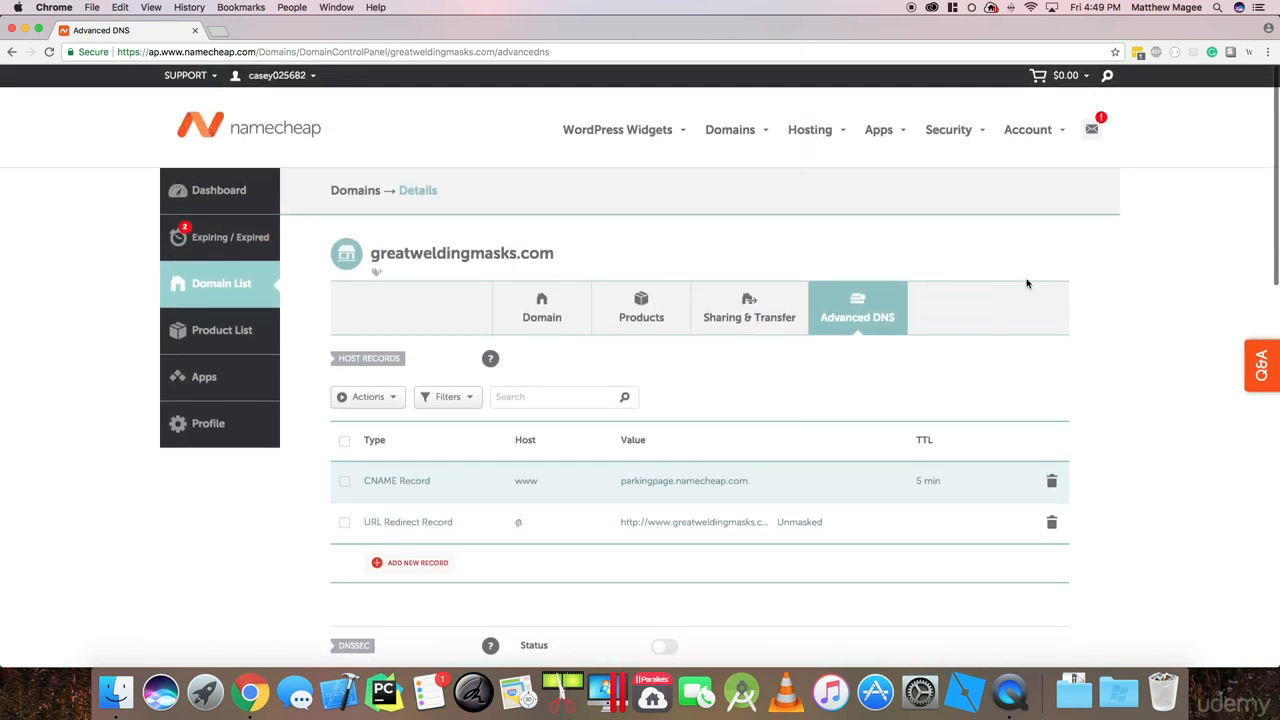